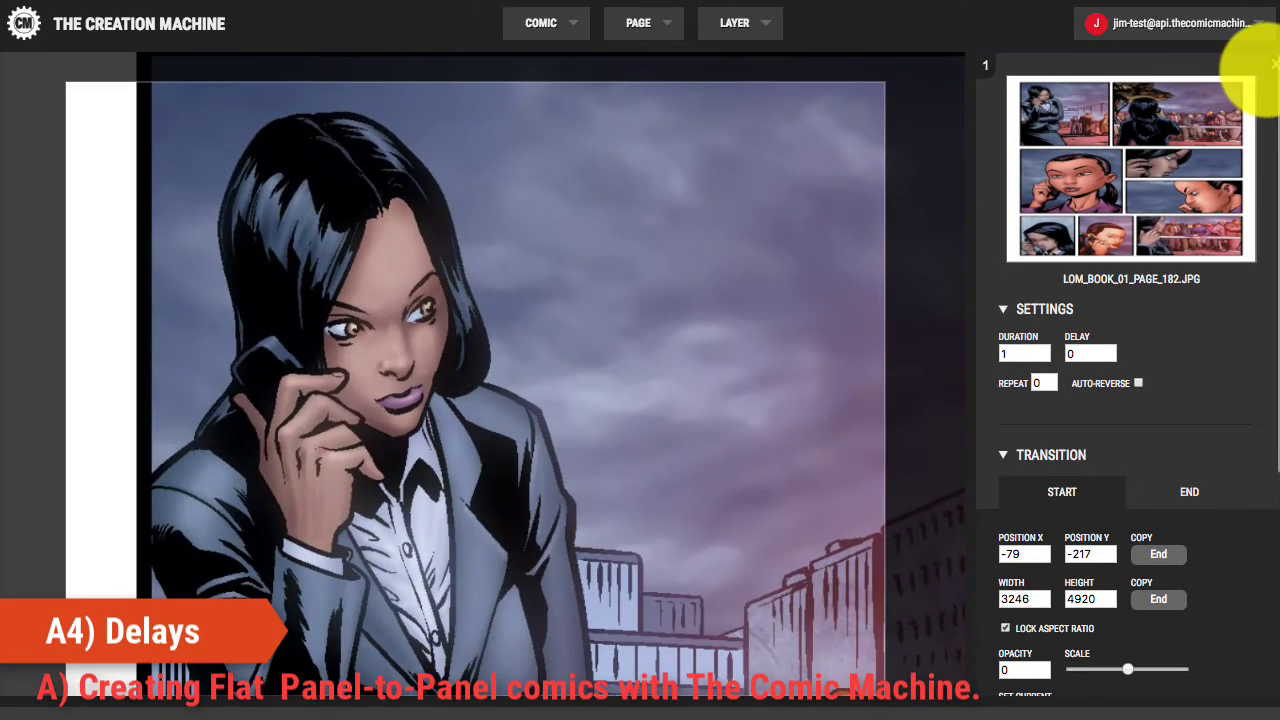
pyautogui.click(1262, 80)
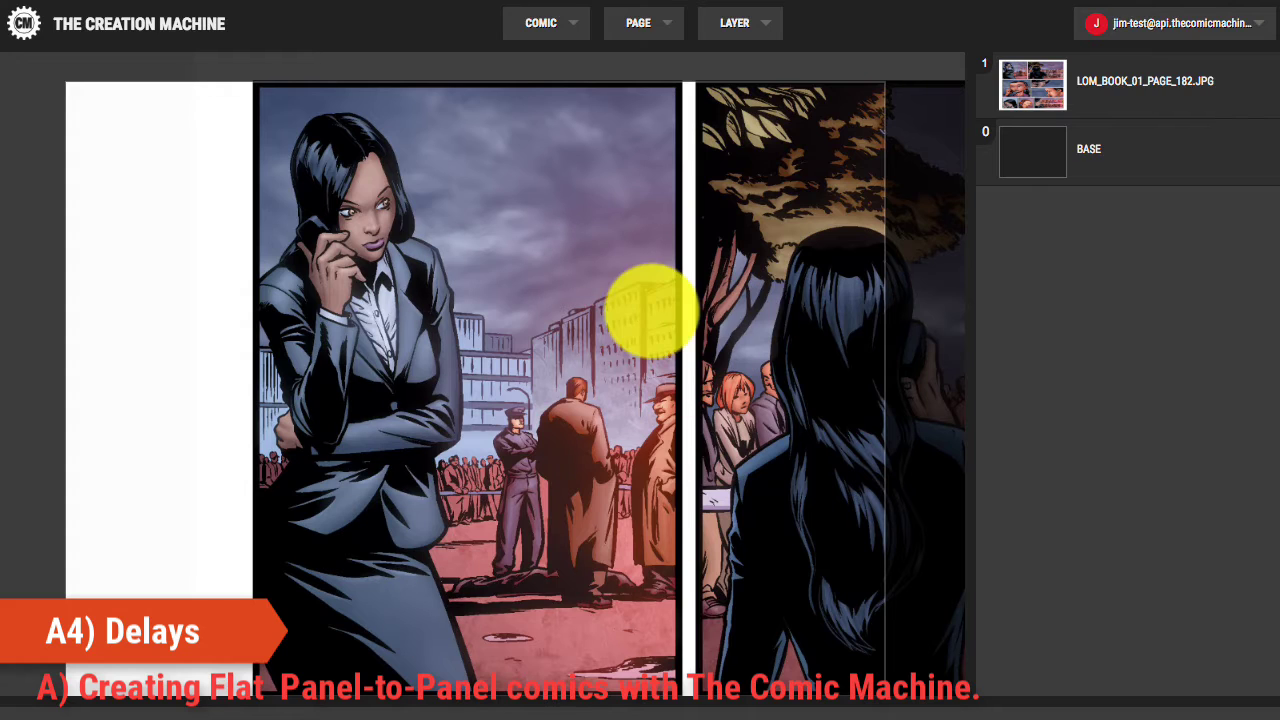
pyautogui.click(758, 24)
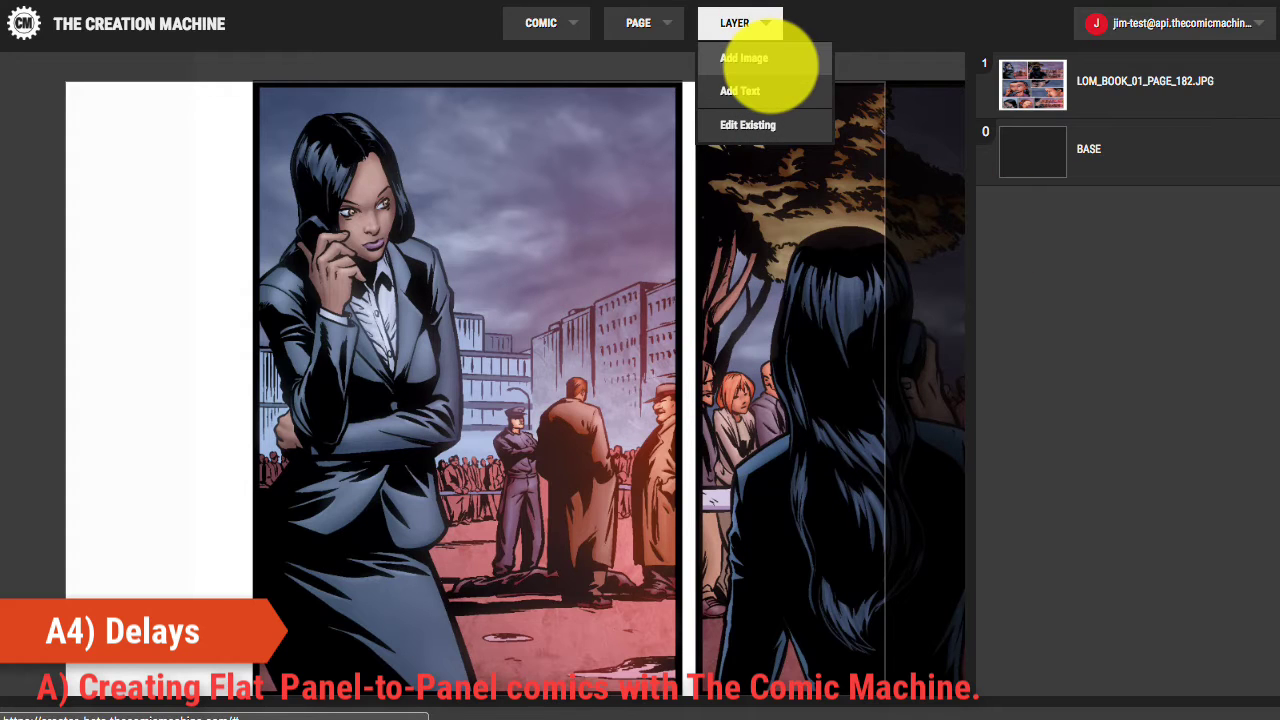
pyautogui.click(768, 62)
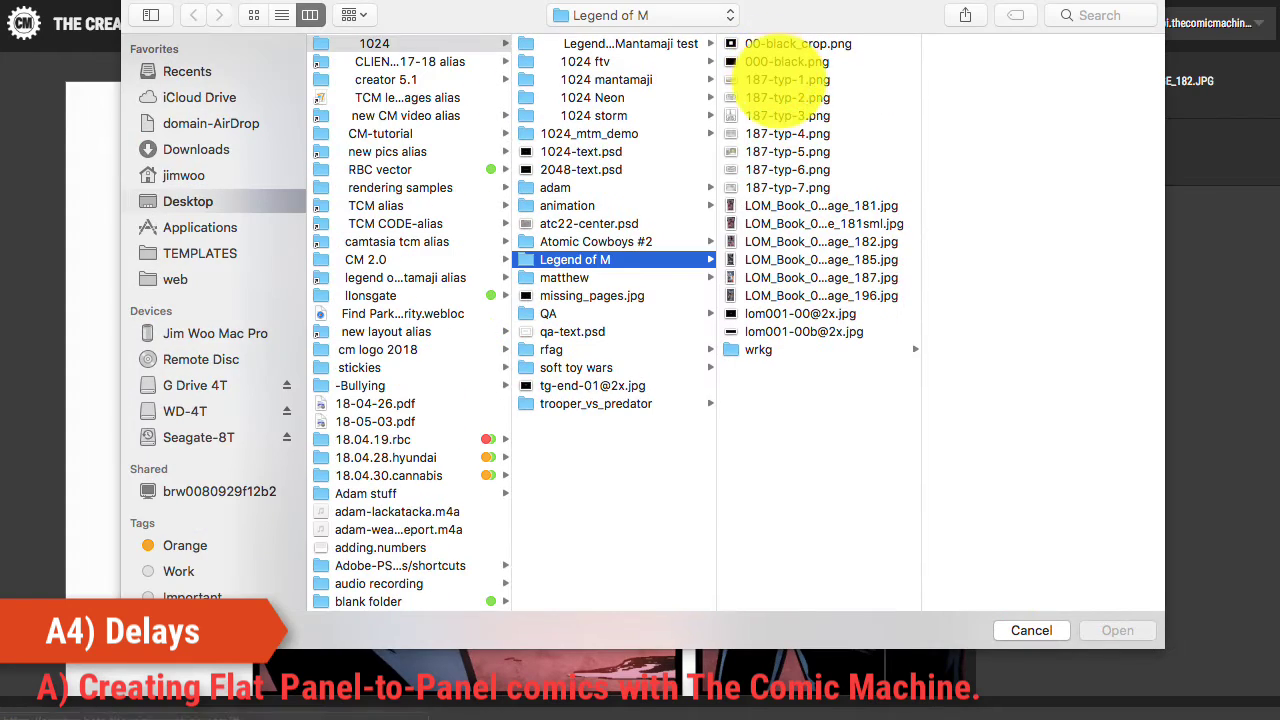
pyautogui.click(620, 62)
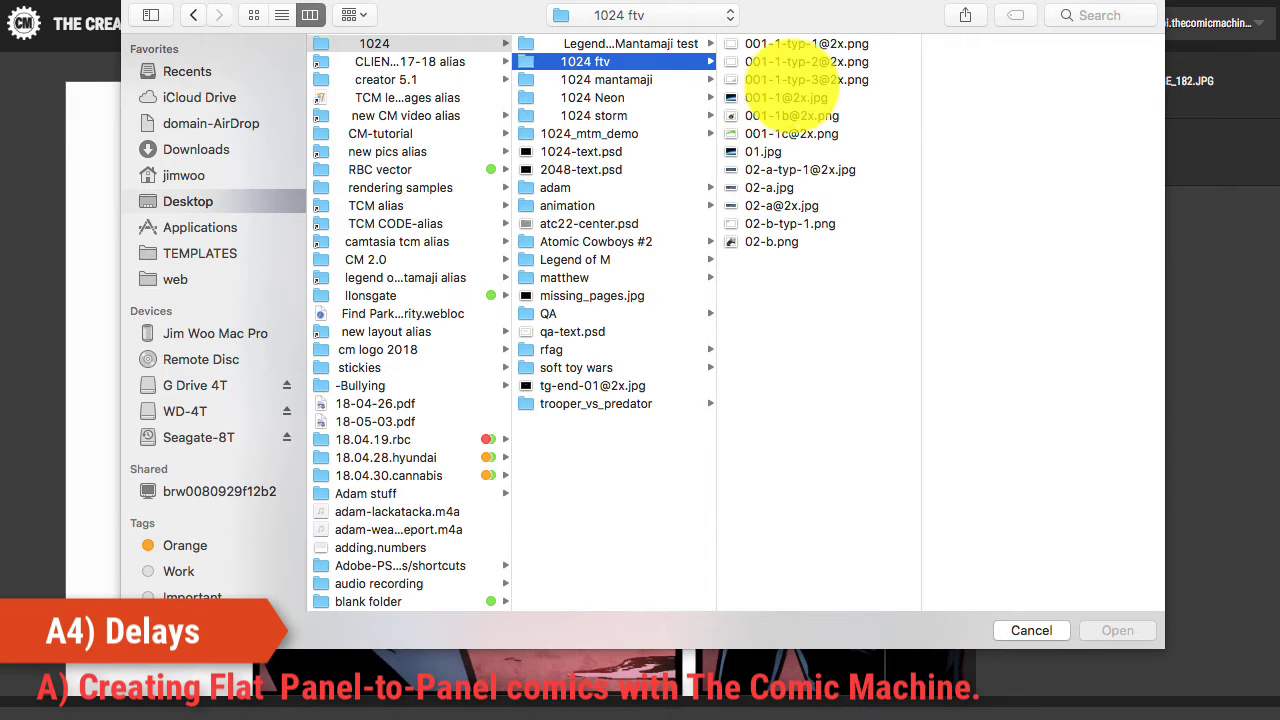
pyautogui.click(790, 115)
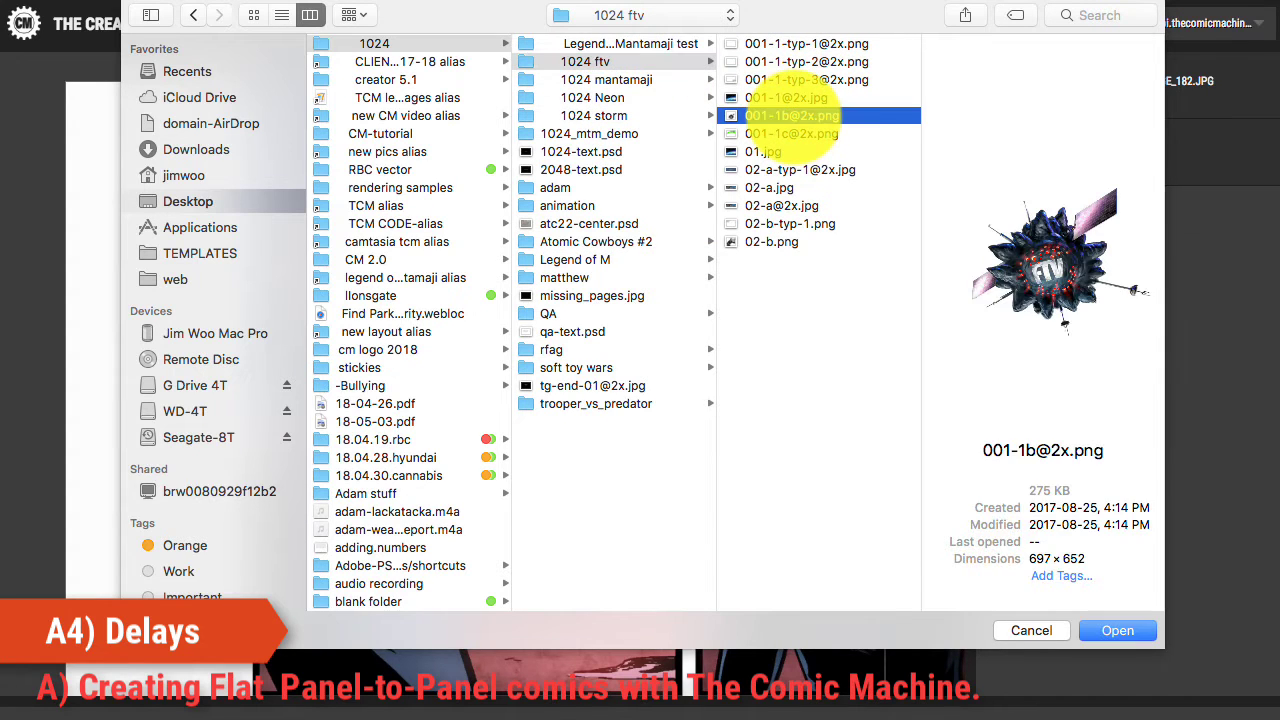
pyautogui.click(1118, 630)
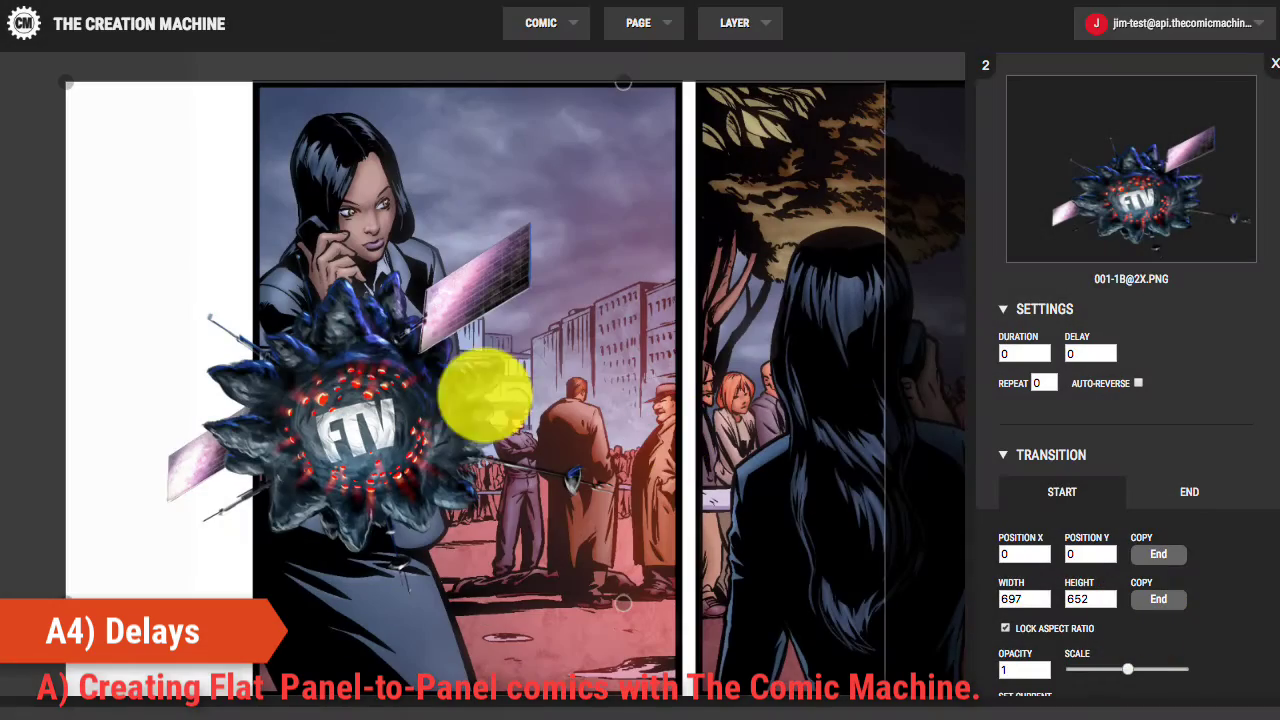
# Move the FTV image over the first comic panel, to about X 211, Y -46.
pyautogui.moveTo(528, 380); pyautogui.dragTo(472, 398)
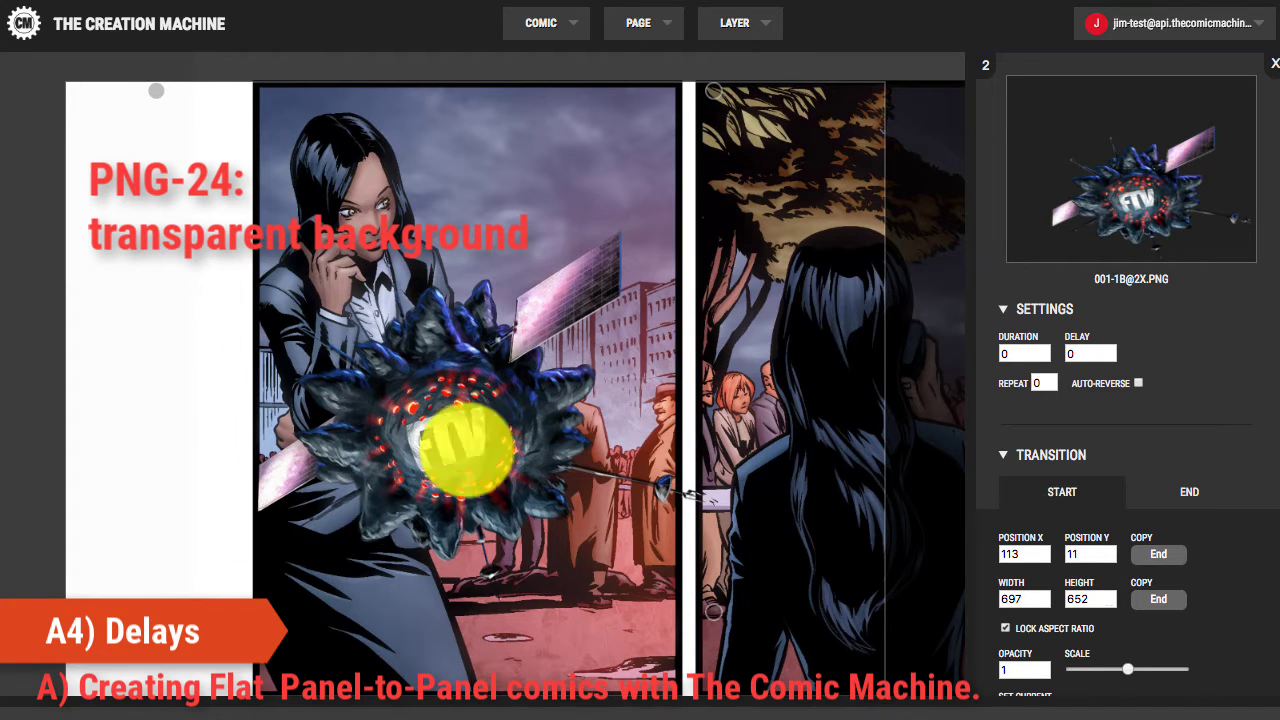
pyautogui.moveTo(451, 474); pyautogui.dragTo(400, 425)
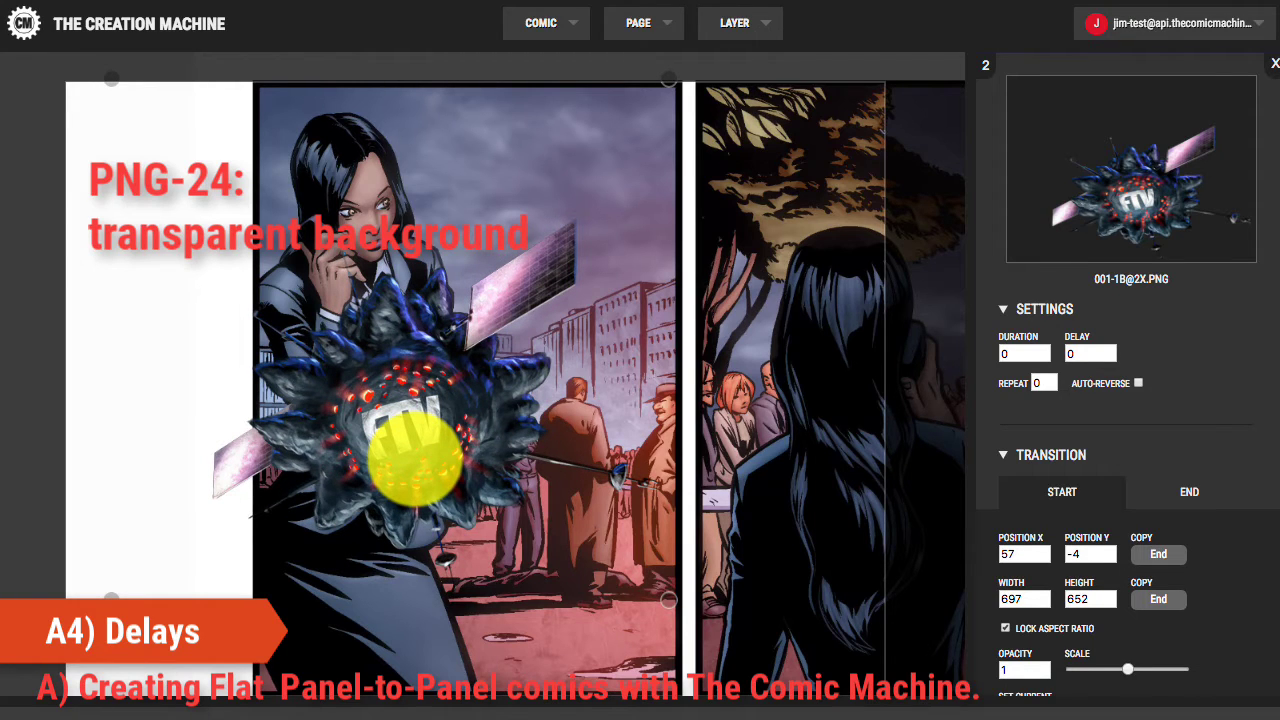
pyautogui.moveTo(420, 434); pyautogui.dragTo(490, 457)
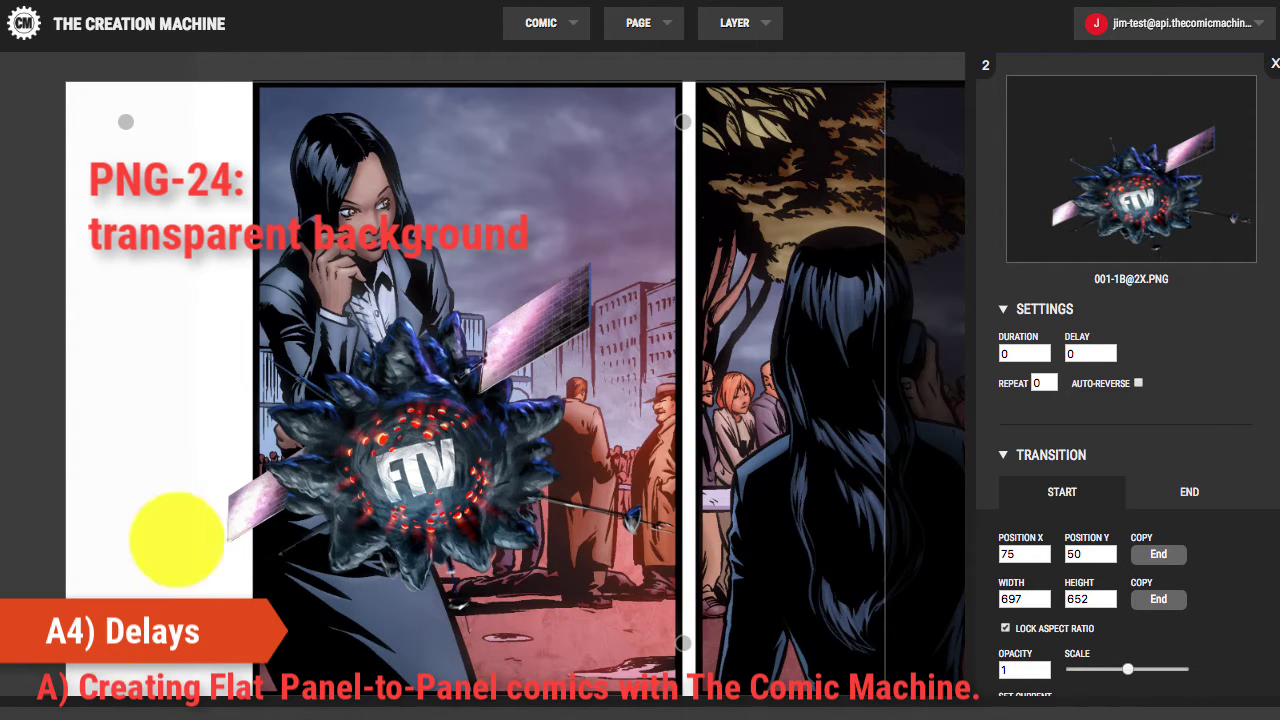
pyautogui.moveTo(434, 466); pyautogui.dragTo(414, 415)
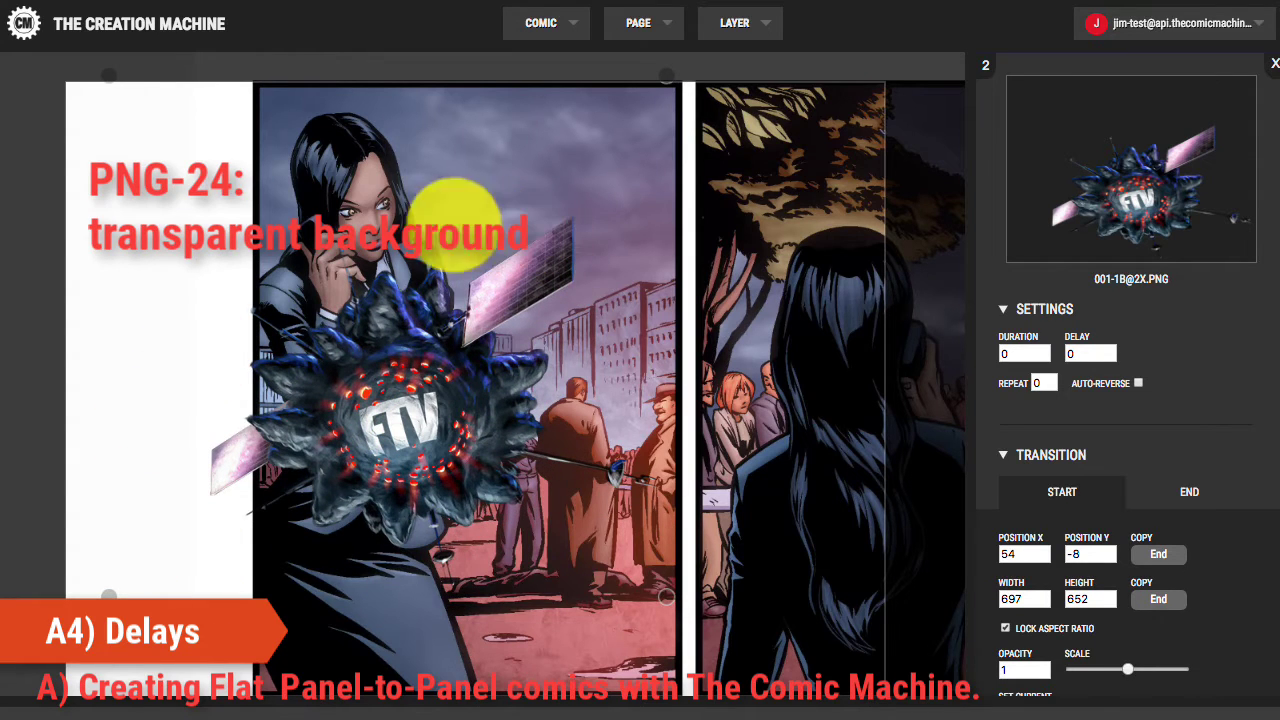
pyautogui.moveTo(372, 425); pyautogui.dragTo(527, 395)
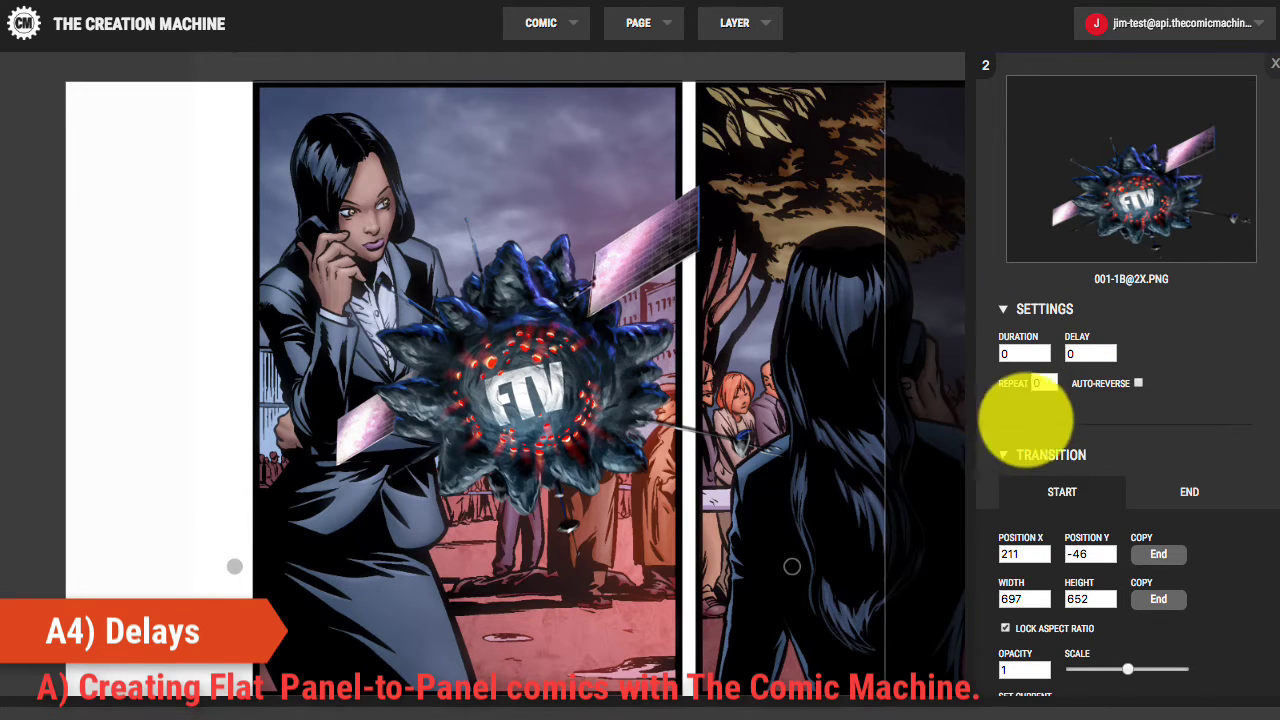
# For the FTV layer's start state, enlarge the image to about 1387 × 1297, set opacity to 0 and place it around X -137, Y -432.
pyautogui.click(1165, 491)
pyautogui.click(1063, 491)
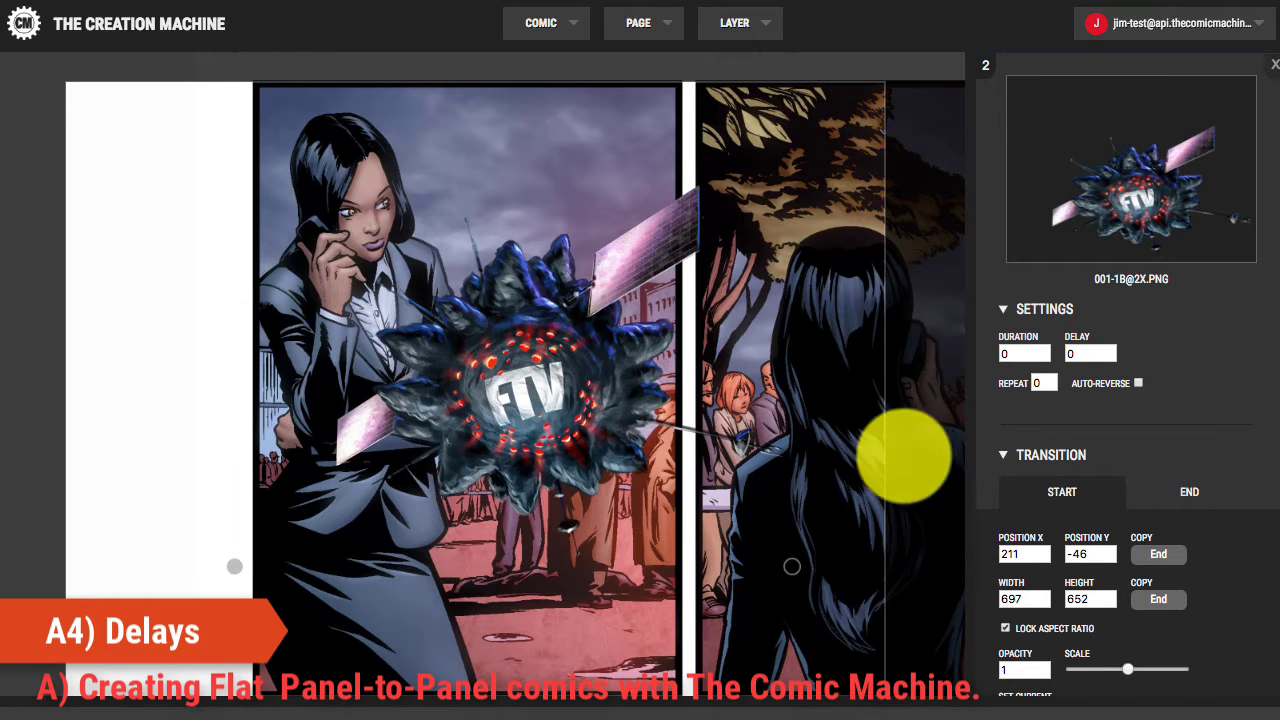
pyautogui.scroll(-2, 1137, 490)
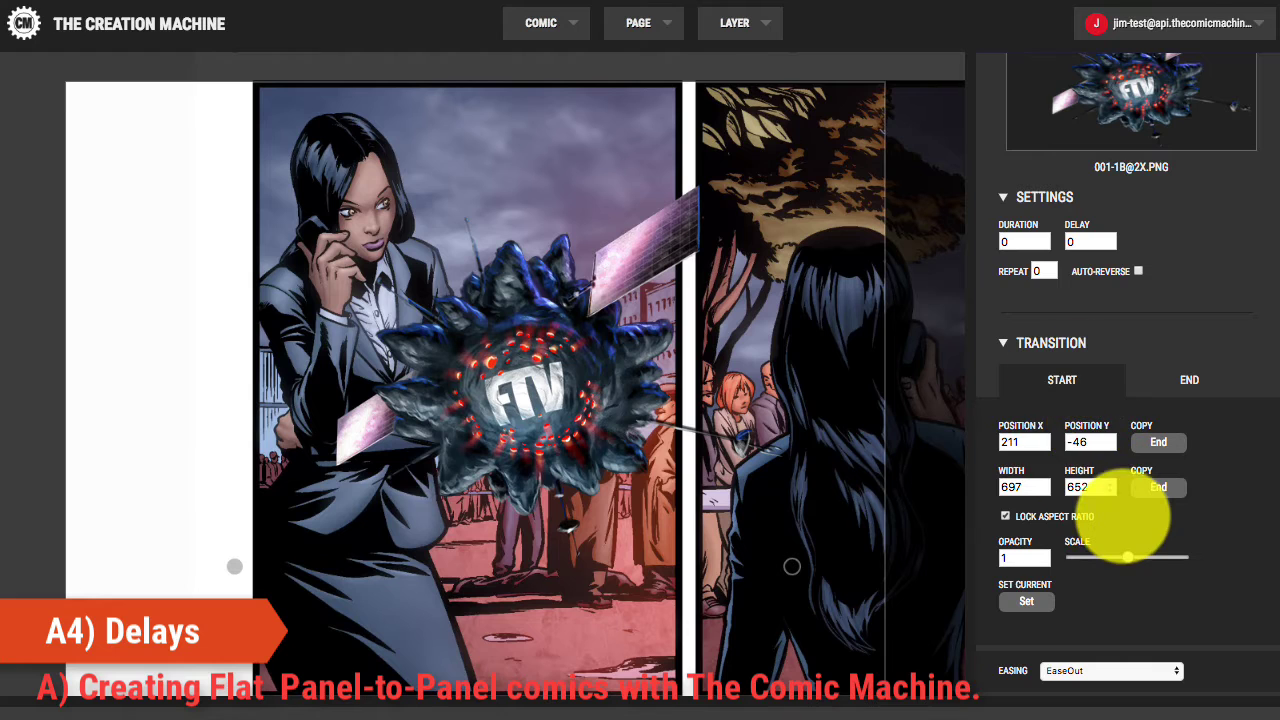
pyautogui.moveTo(1127, 556); pyautogui.dragTo(1143, 556)
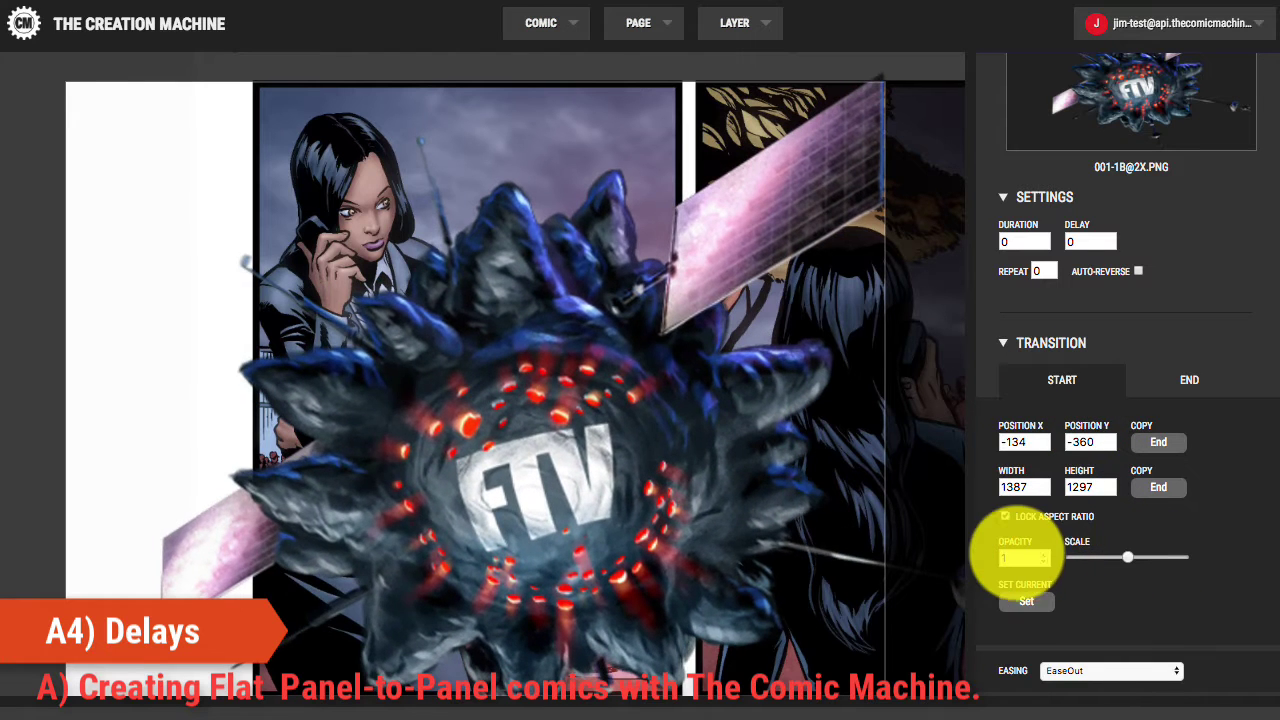
pyautogui.click(1005, 557)
pyautogui.press('BackSpace')
pyautogui.write('0')
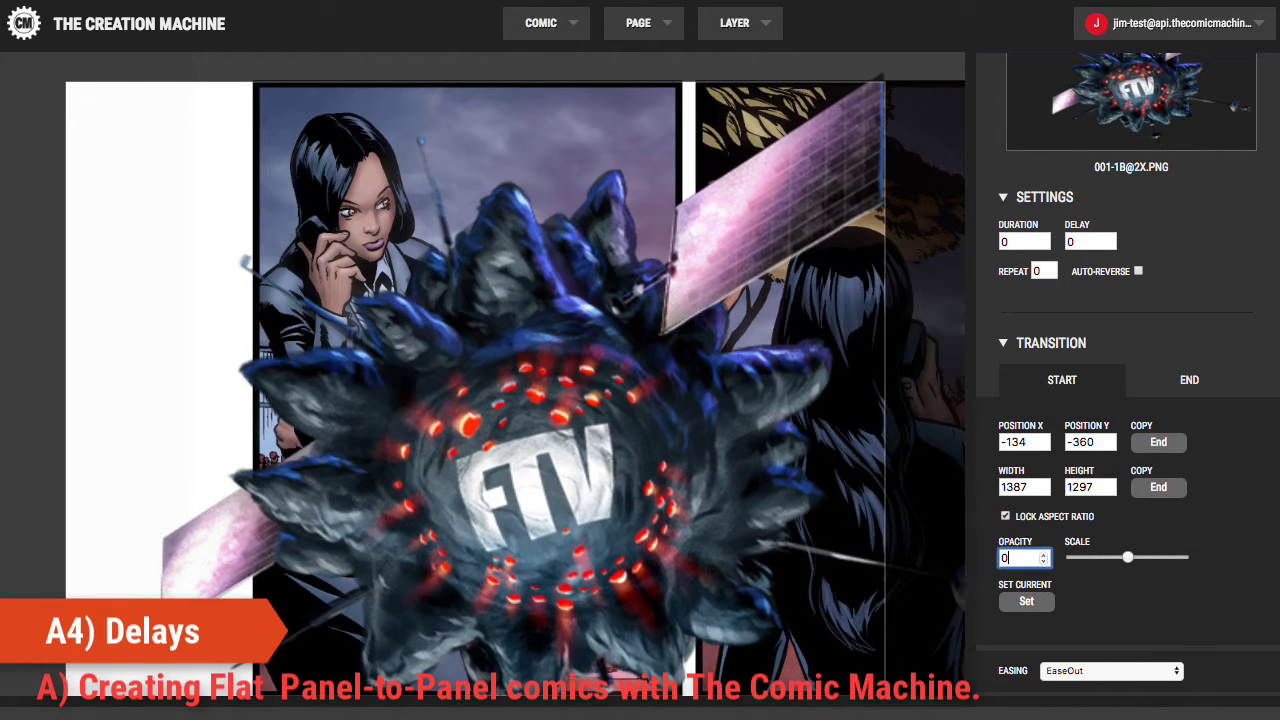
pyautogui.moveTo(703, 414); pyautogui.dragTo(677, 372)
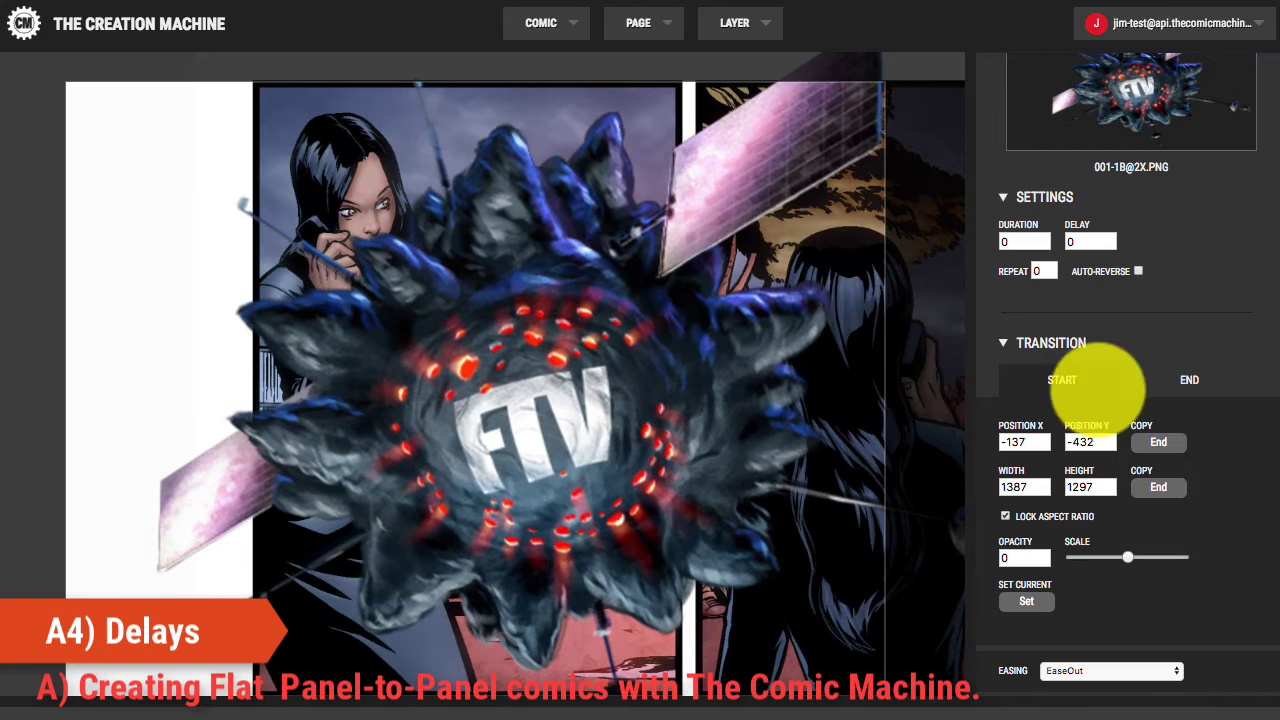
# Move the FTV image's end state to about X 164, Y -12, and return to its start state.
pyautogui.click(1177, 378)
pyautogui.moveTo(456, 383); pyautogui.dragTo(520, 402)
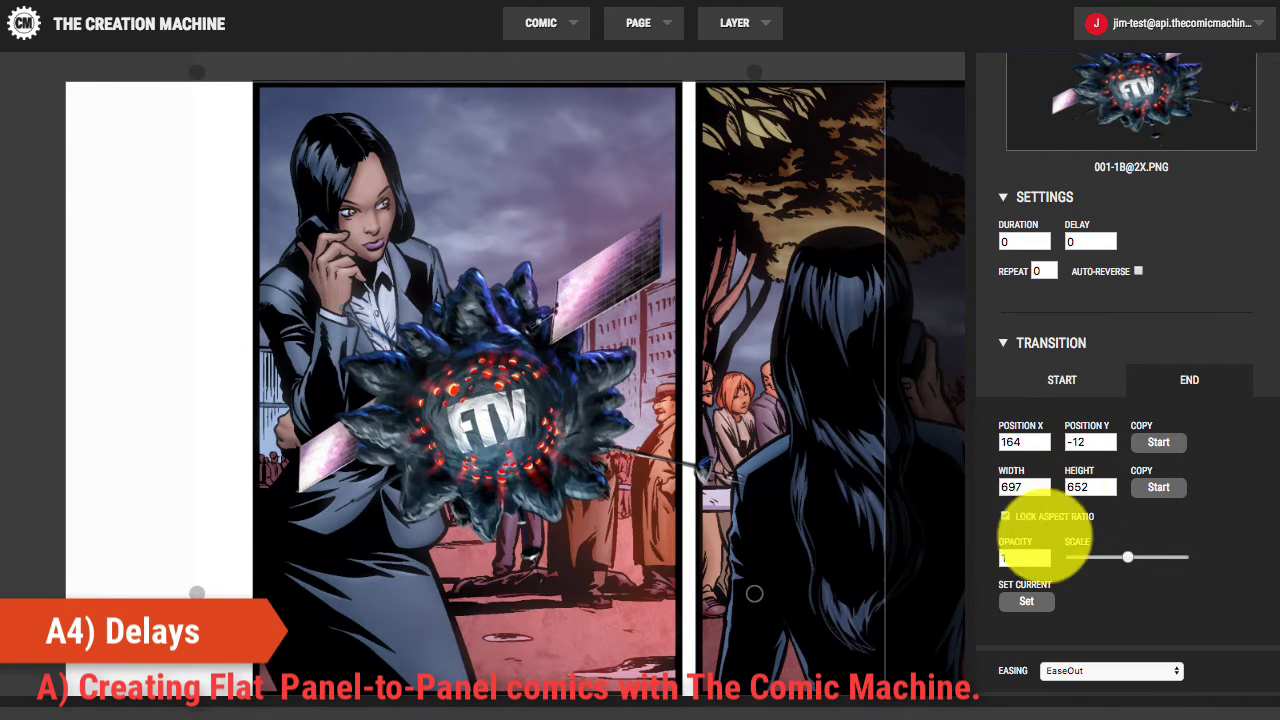
pyautogui.click(1070, 381)
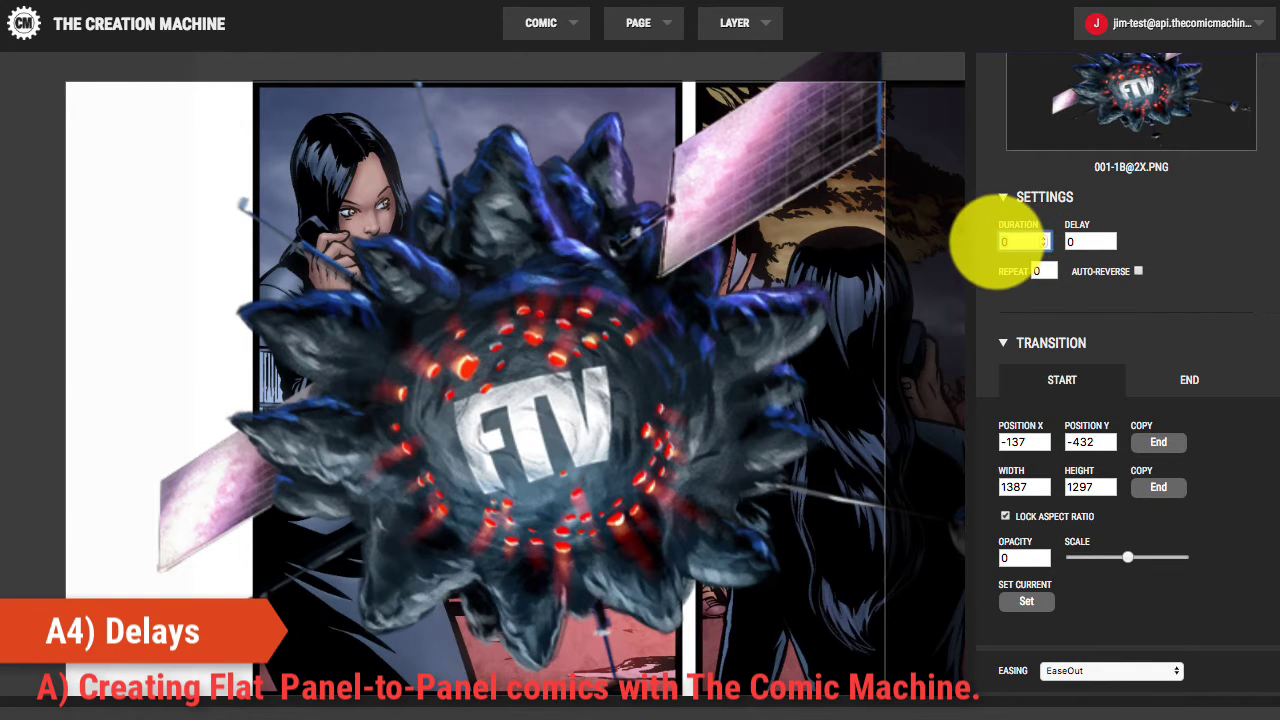
# Set the FTV layer's duration to 2 and its easing to EaseInOut, and close the layer's settings.
pyautogui.click(1008, 241)
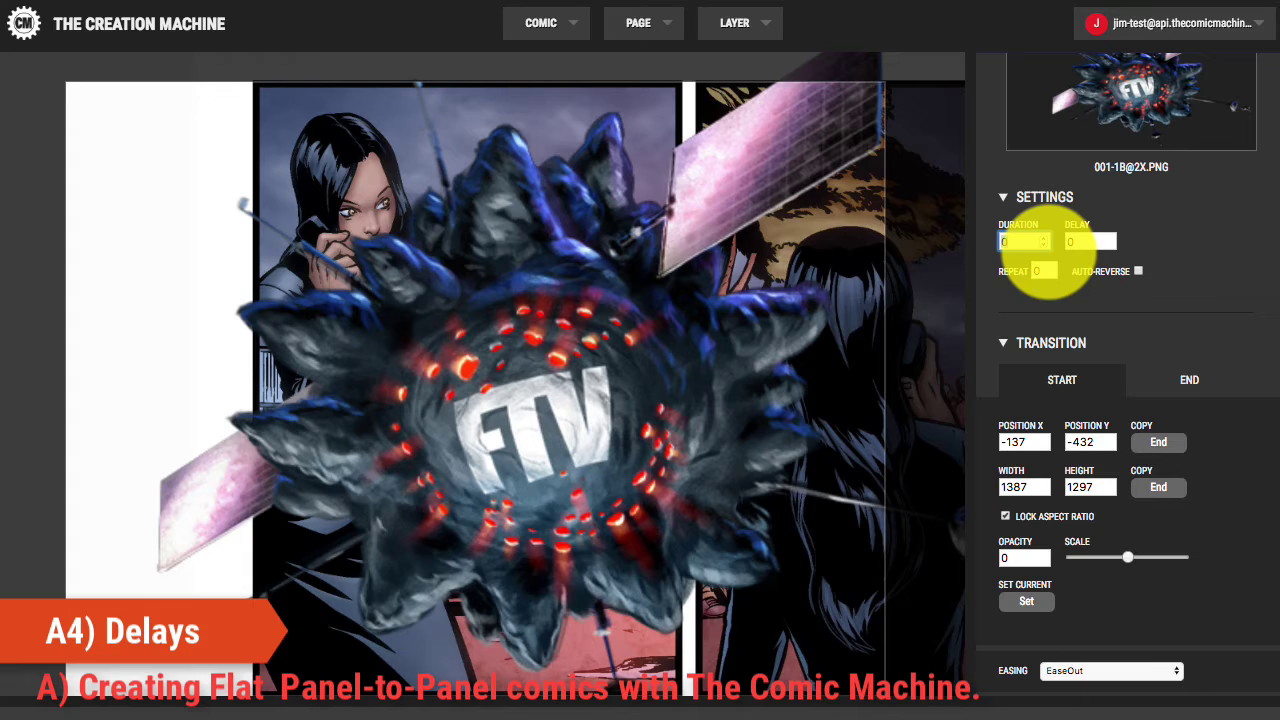
pyautogui.write('2')
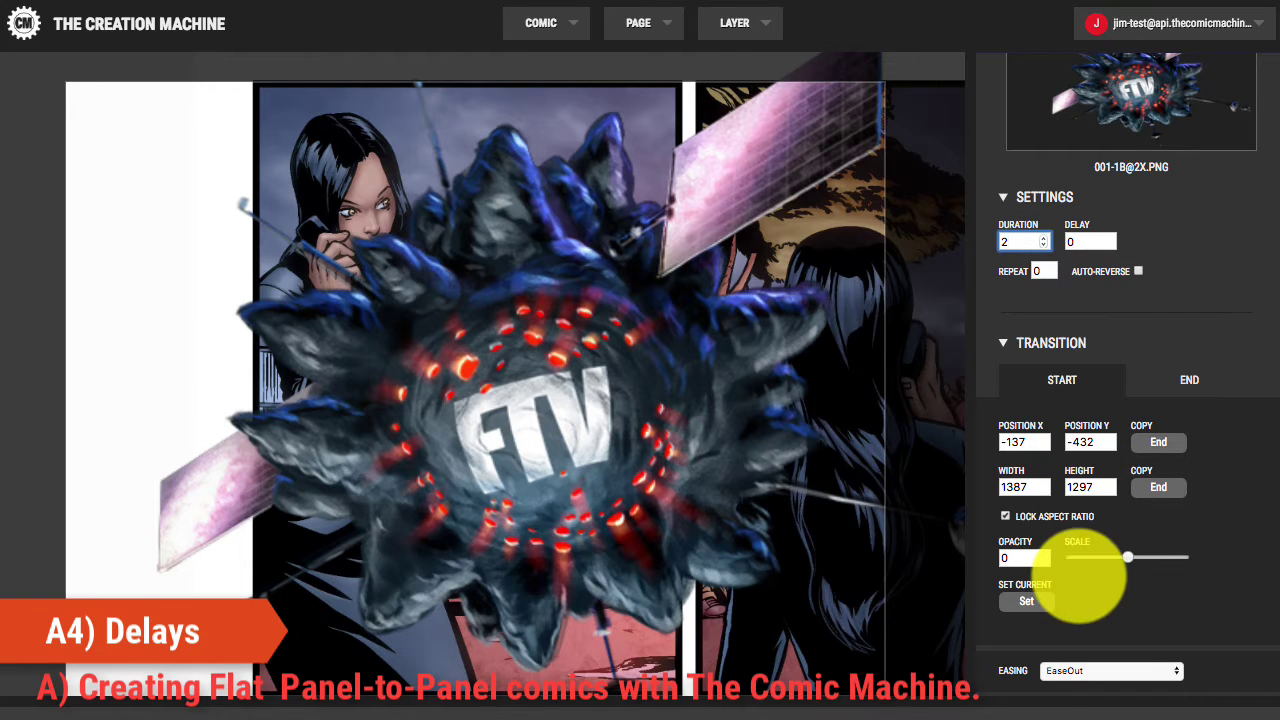
pyautogui.click(1105, 670)
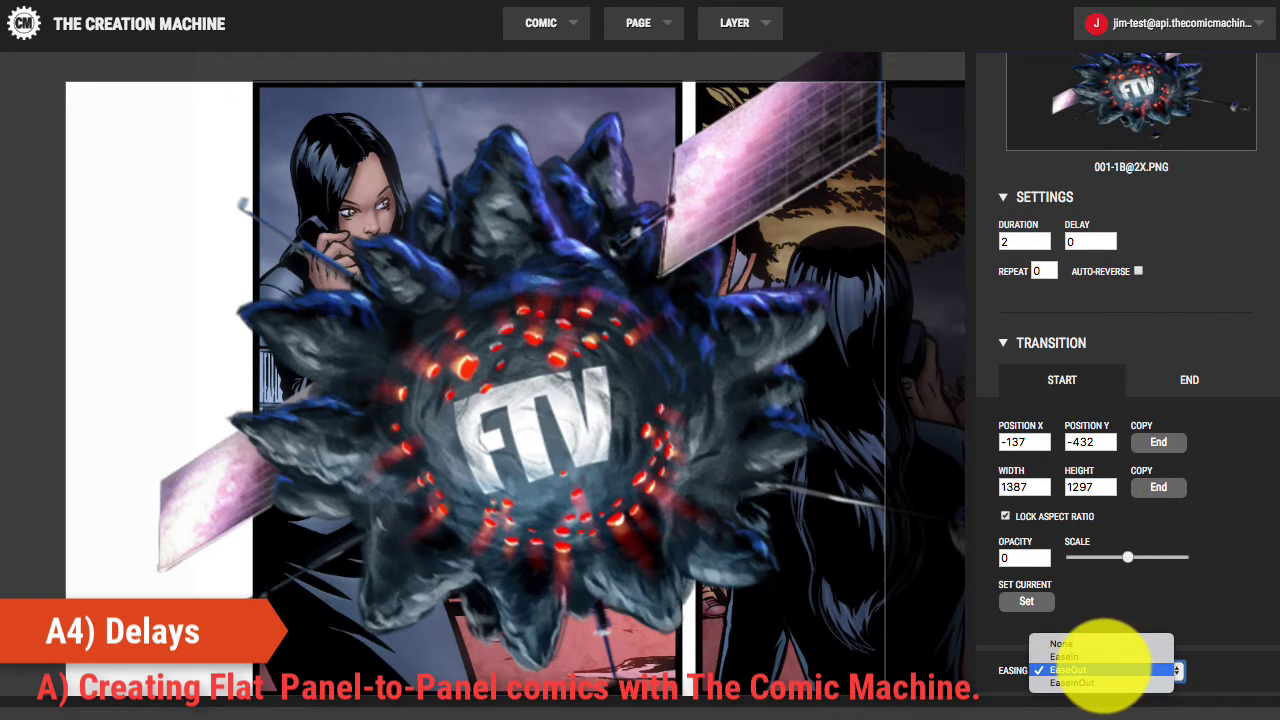
pyautogui.click(1100, 682)
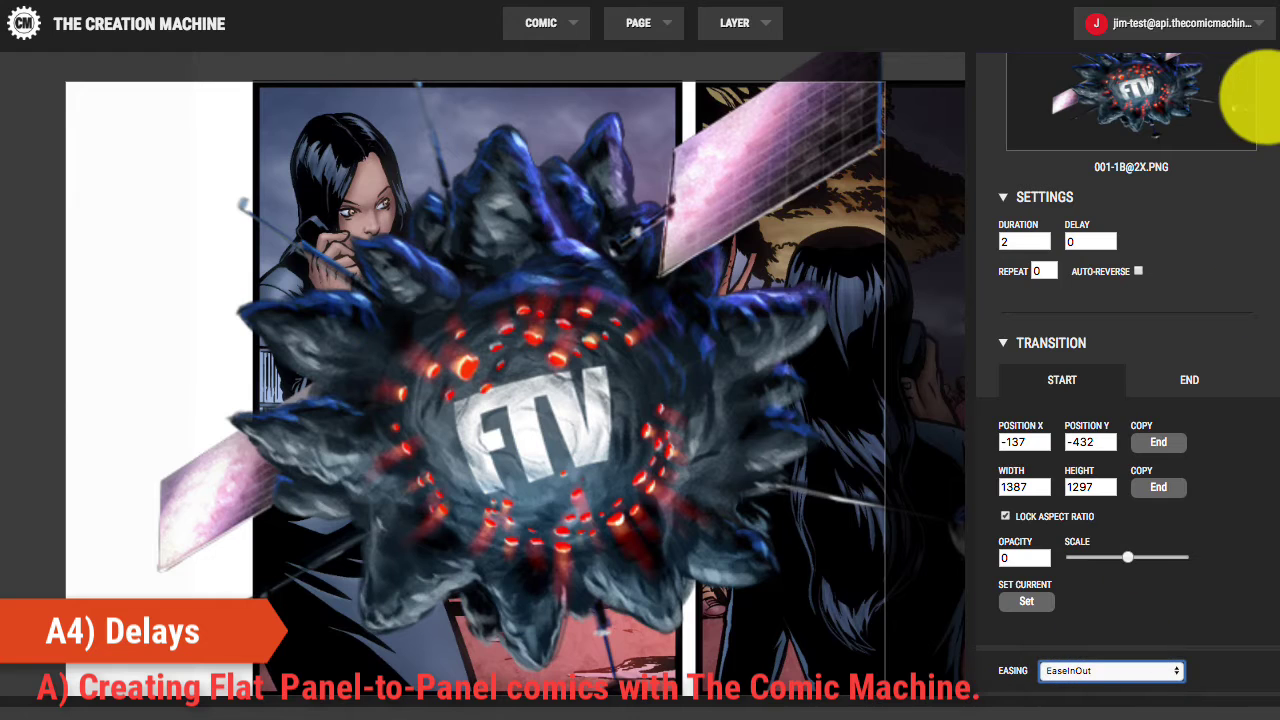
pyautogui.scroll(2, 1262, 100)
pyautogui.click(1270, 63)
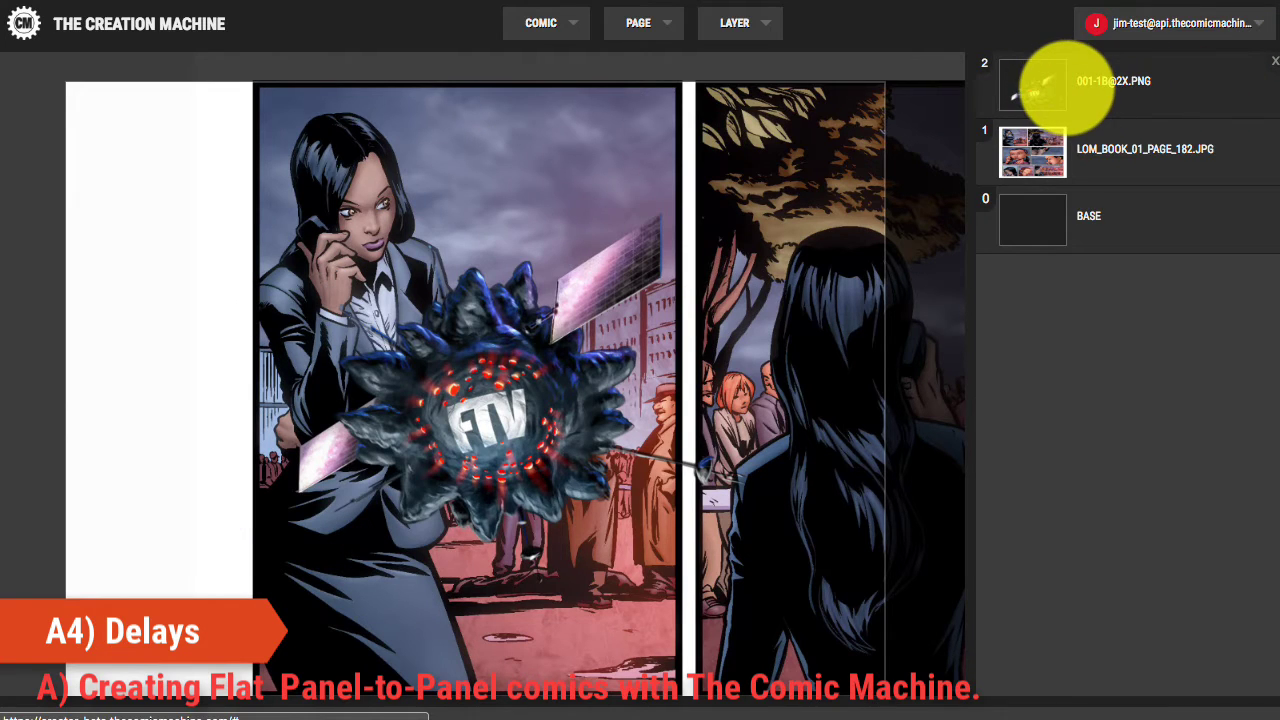
# Set the duration of the LOM_Book_01_Page_182.jpg layer to 2 and close its settings.
pyautogui.click(1097, 140)
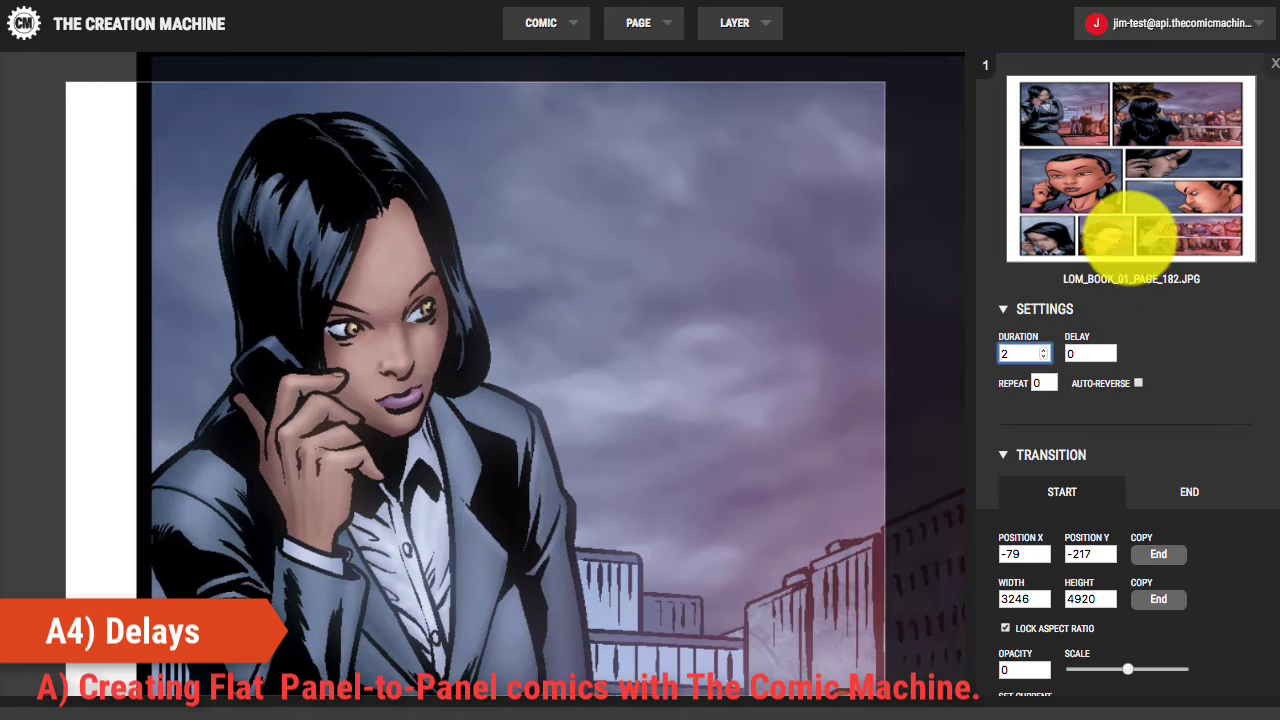
pyautogui.click(1273, 64)
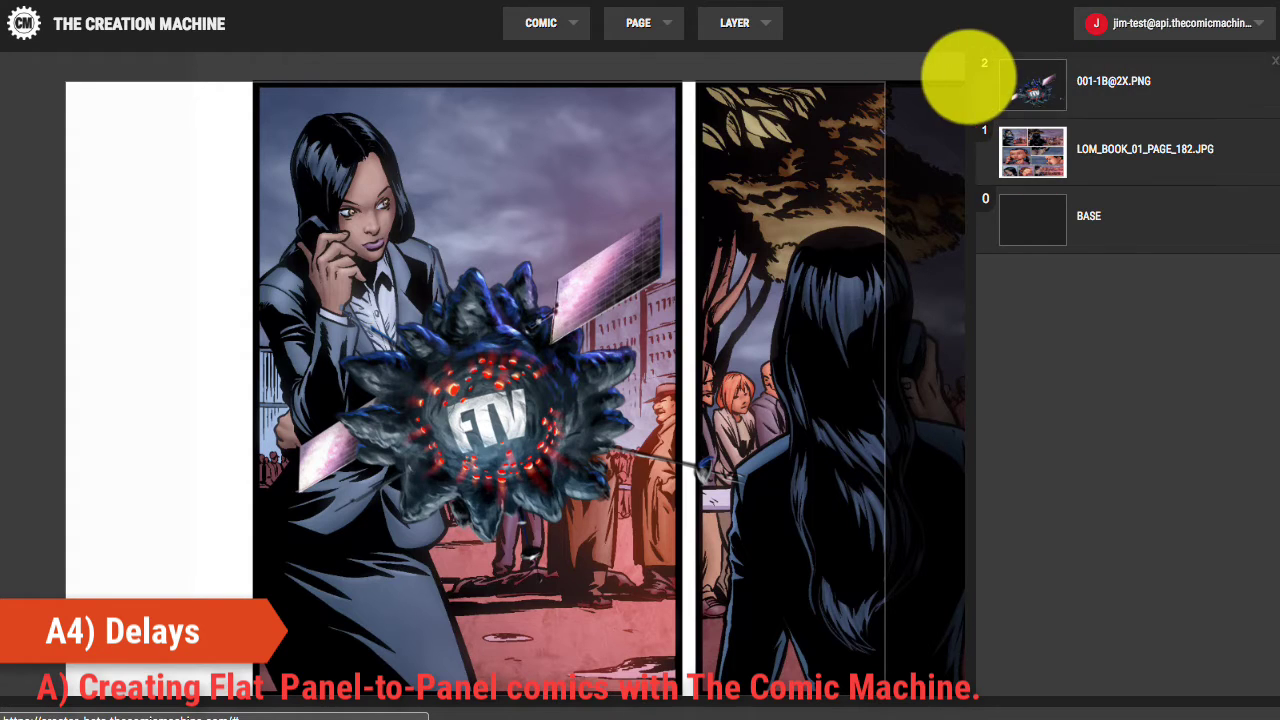
# Preview the page to check the timing of the two layers without a delay, and close the preview.
pyautogui.click(640, 22)
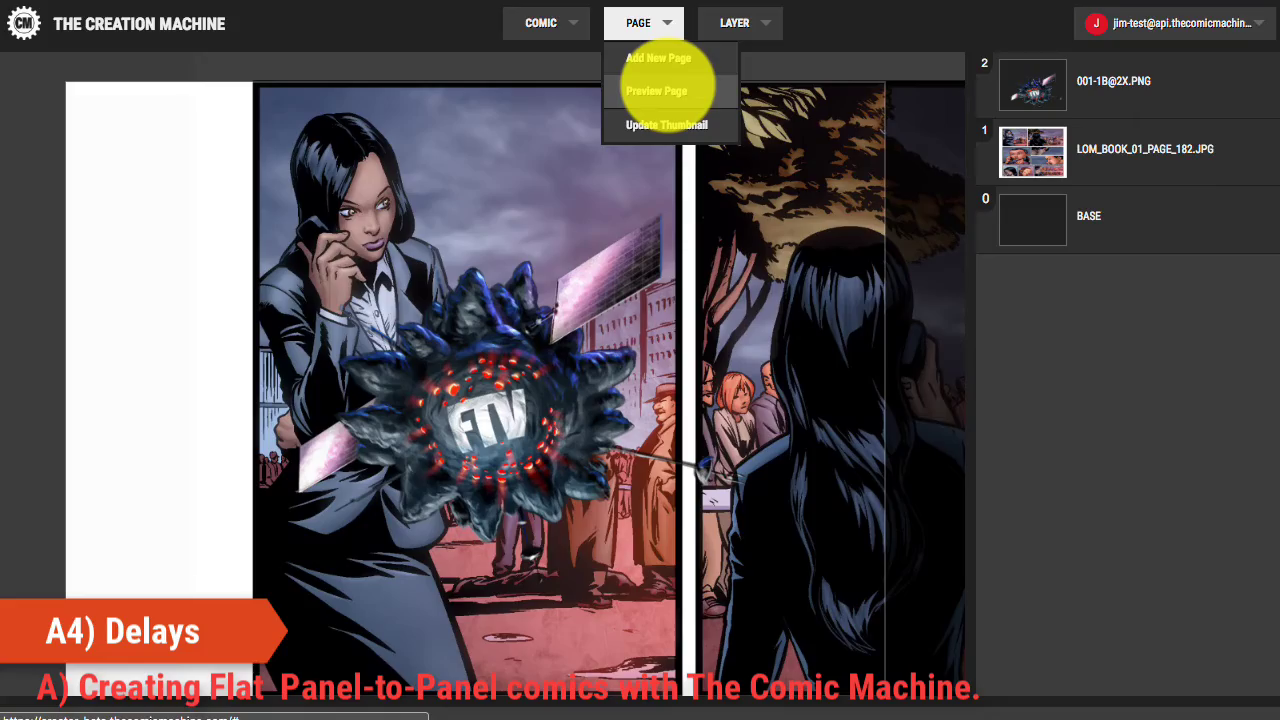
pyautogui.click(668, 90)
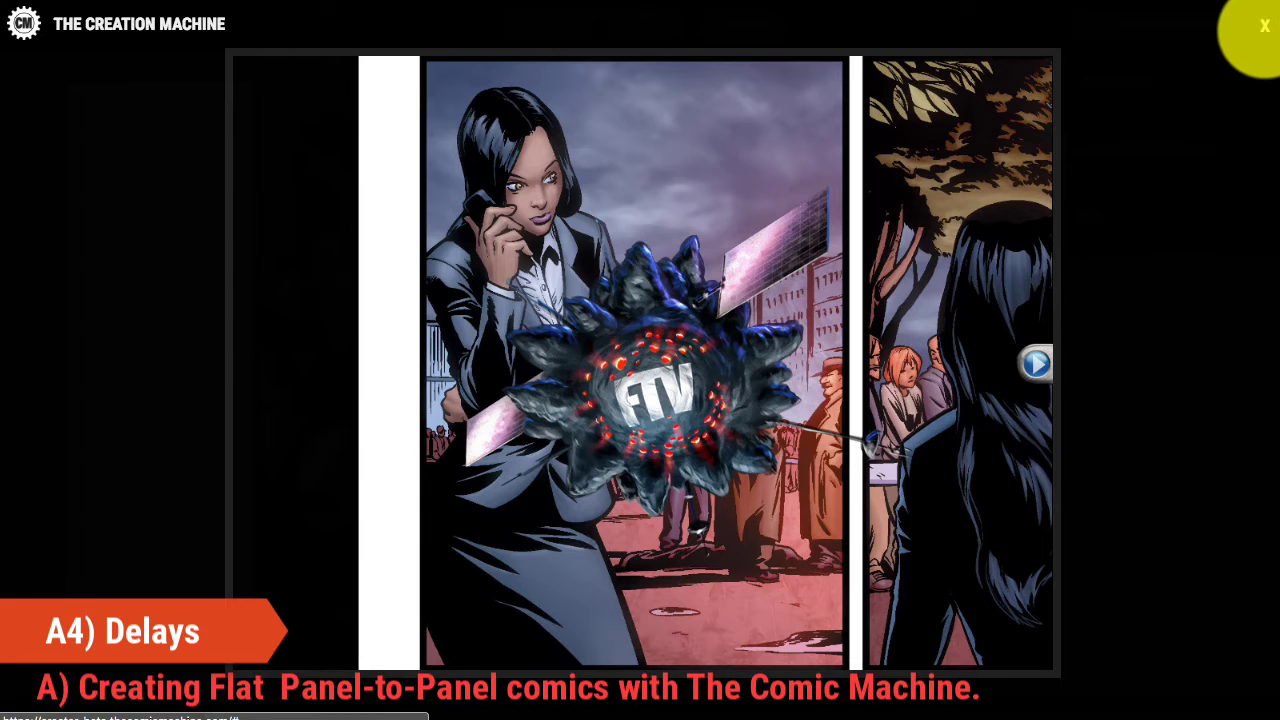
pyautogui.click(1264, 27)
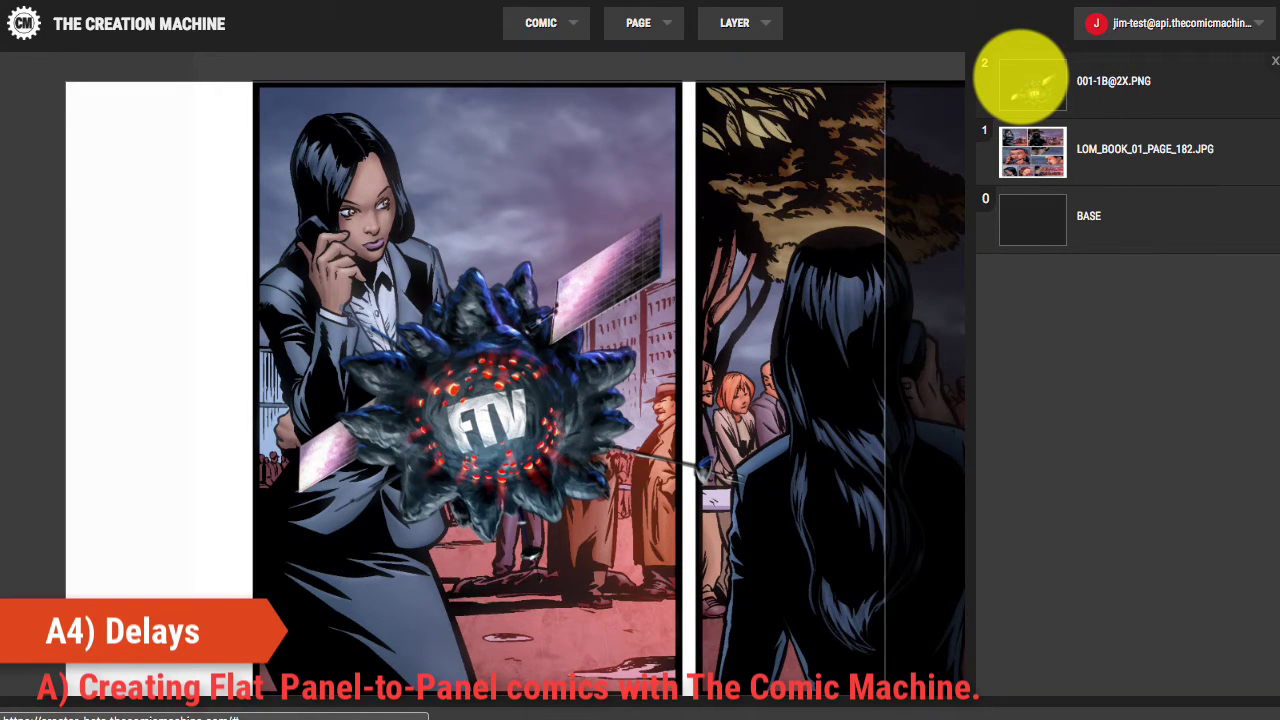
# Set the FTV layer's delay to -2 and close its settings.
pyautogui.click(1030, 82)
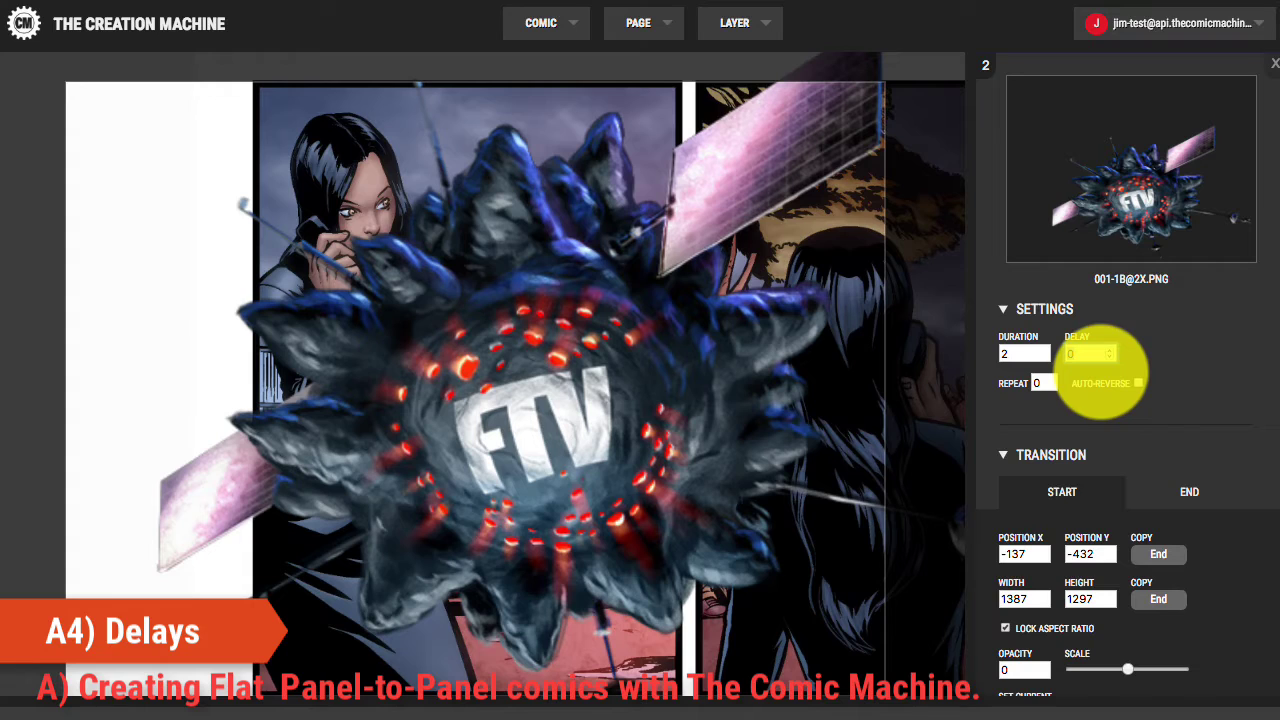
pyautogui.click(1088, 353)
pyautogui.write('-')
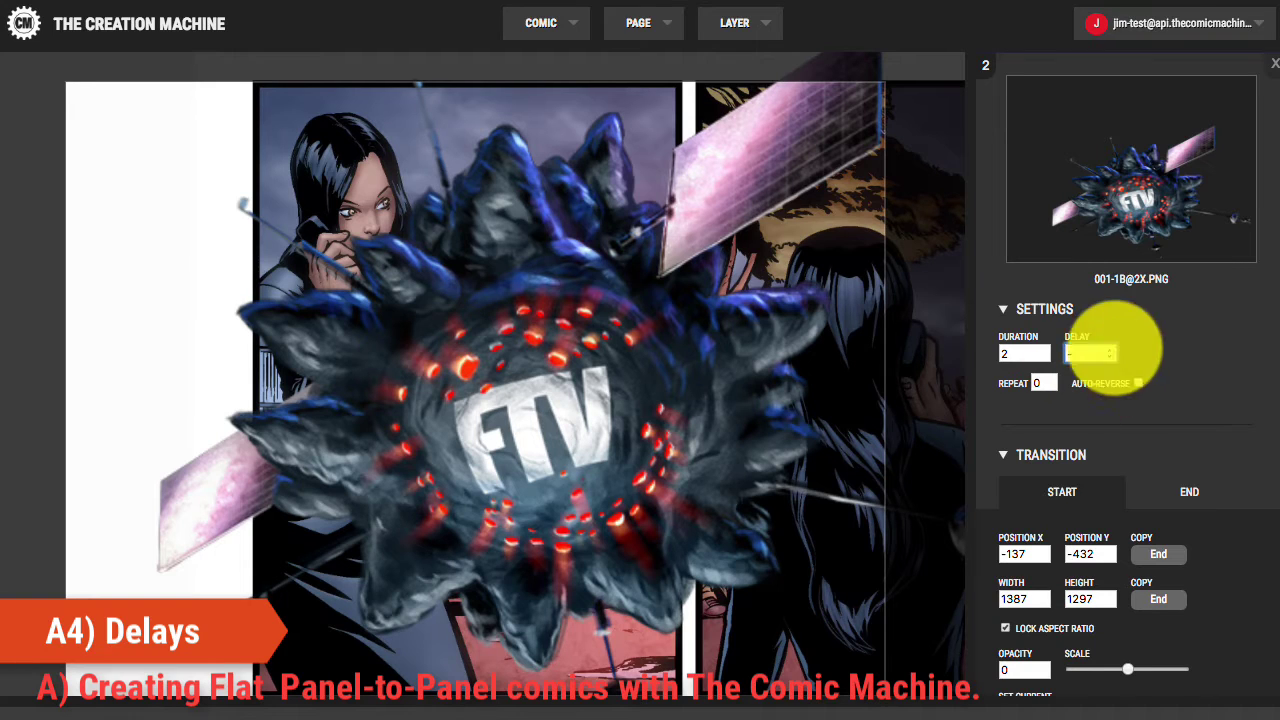
pyautogui.write('2')
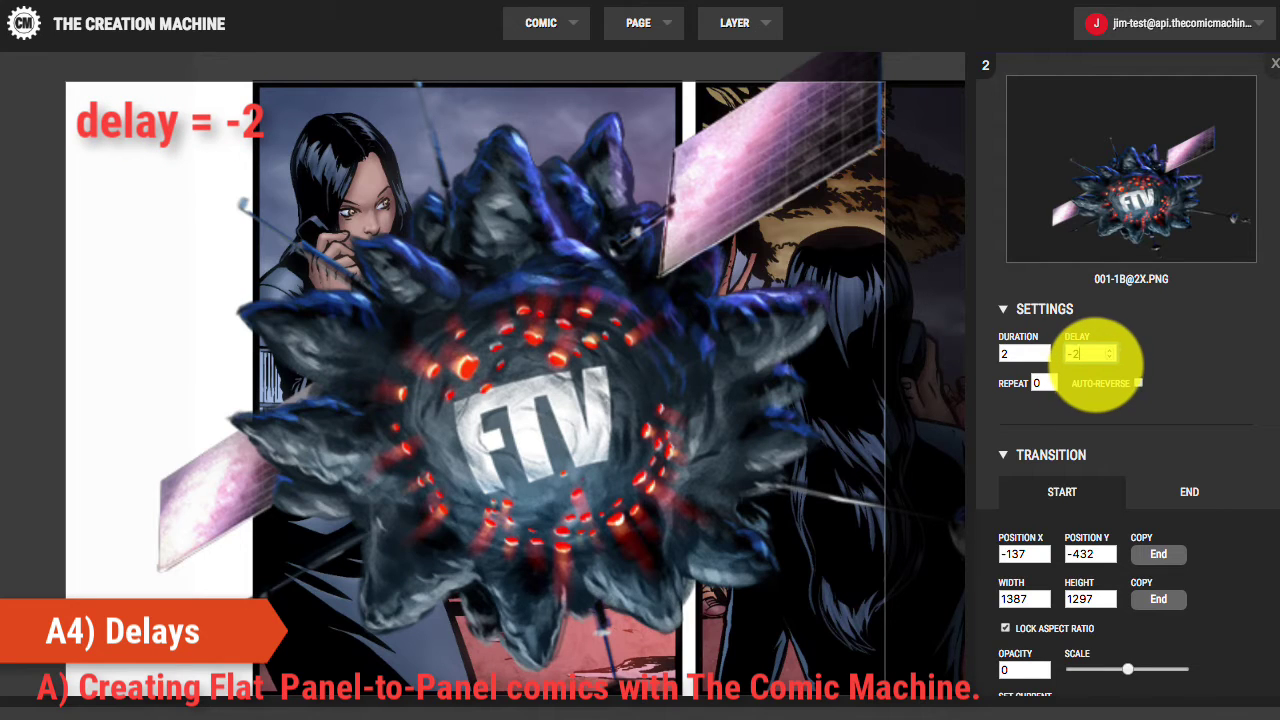
pyautogui.click(1272, 62)
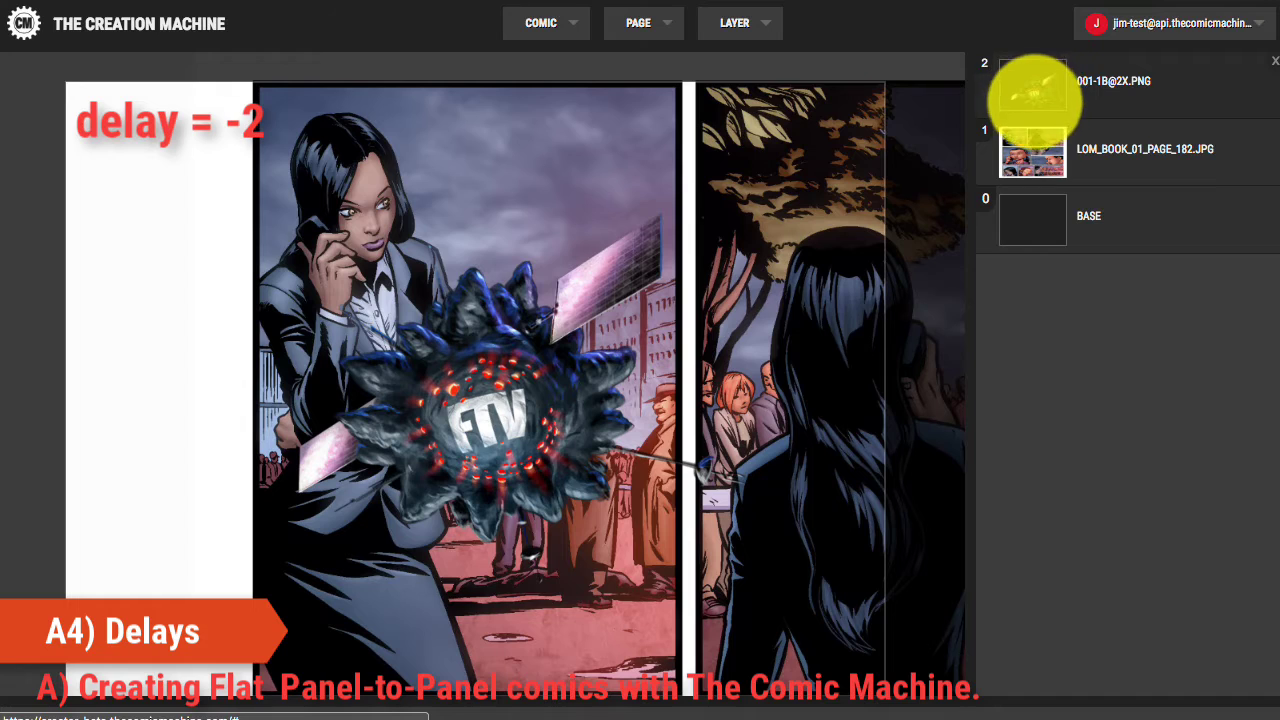
# Preview the page to examine the effect of the -2 delay, and close the preview.
pyautogui.click(1030, 156)
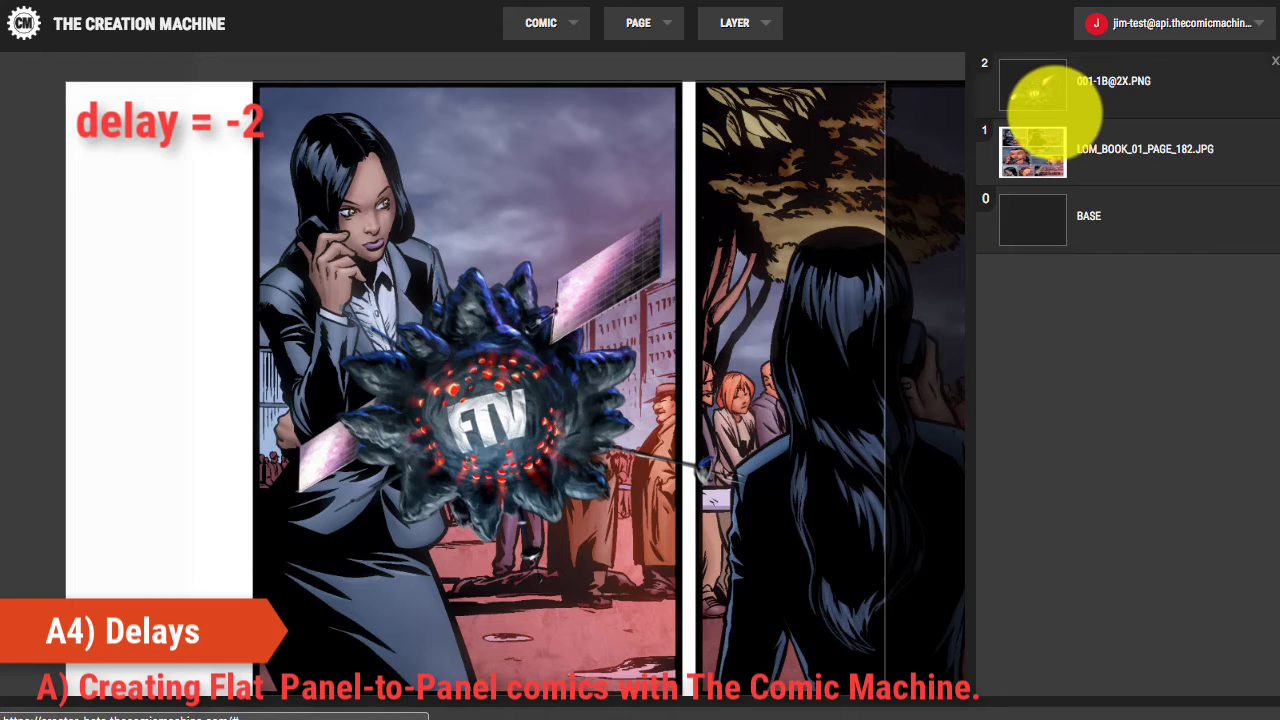
pyautogui.click(675, 28)
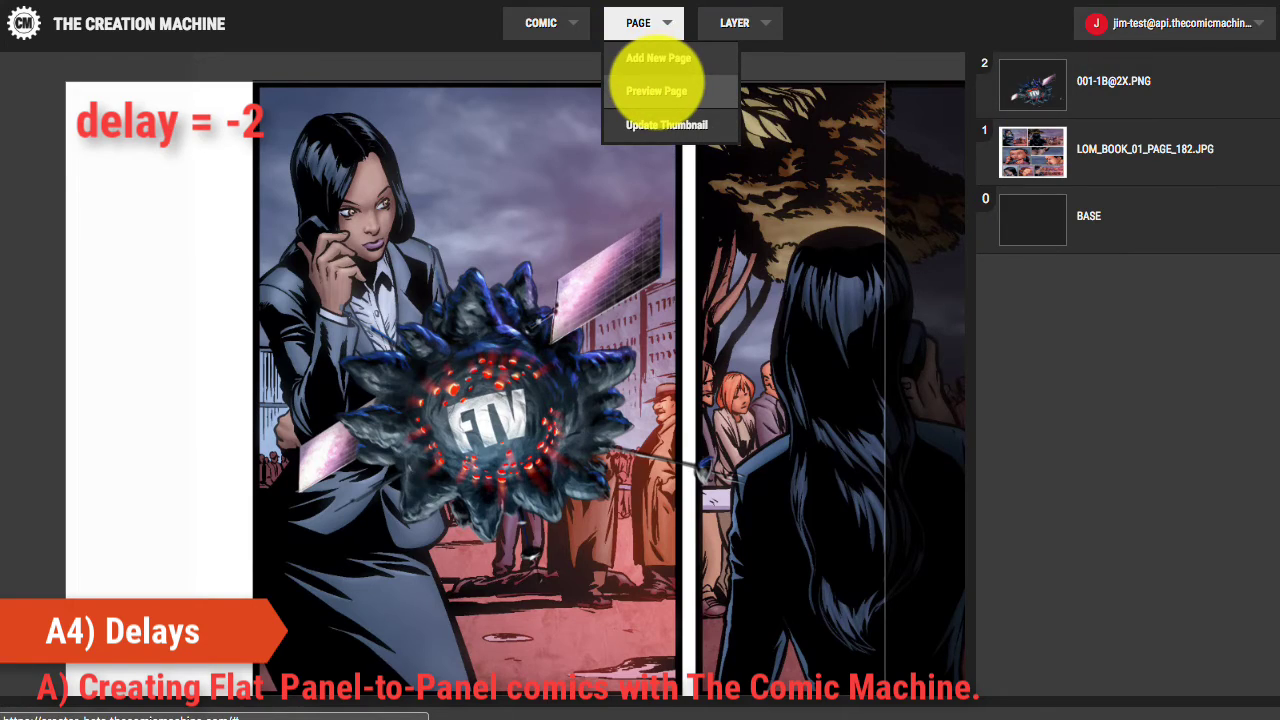
pyautogui.click(656, 90)
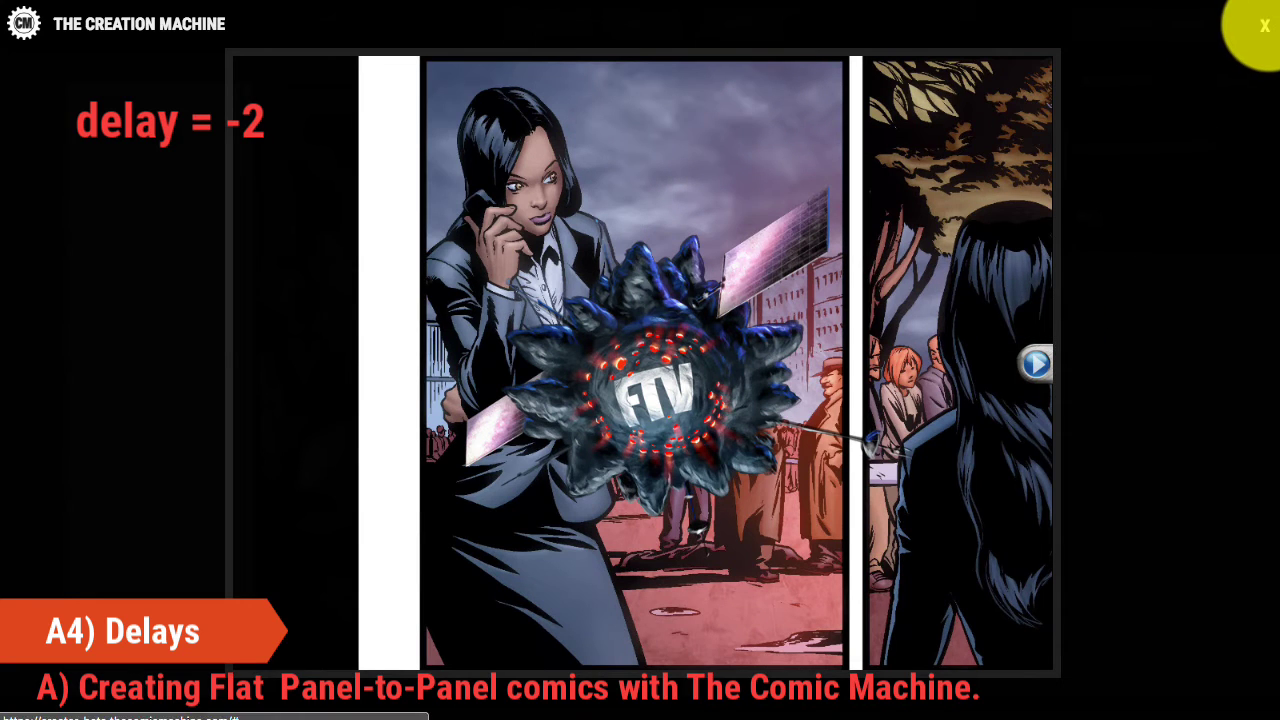
pyautogui.click(1262, 24)
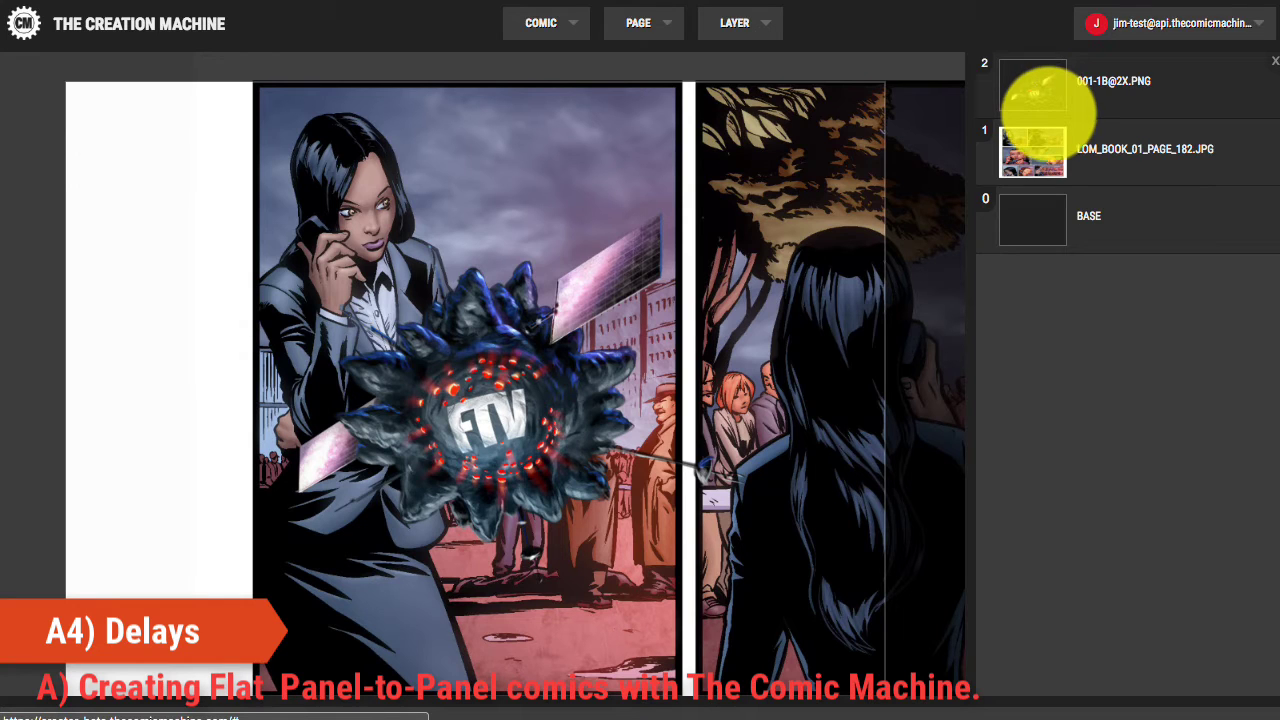
# Set the FTV layer's delay to -1.
pyautogui.click(1045, 92)
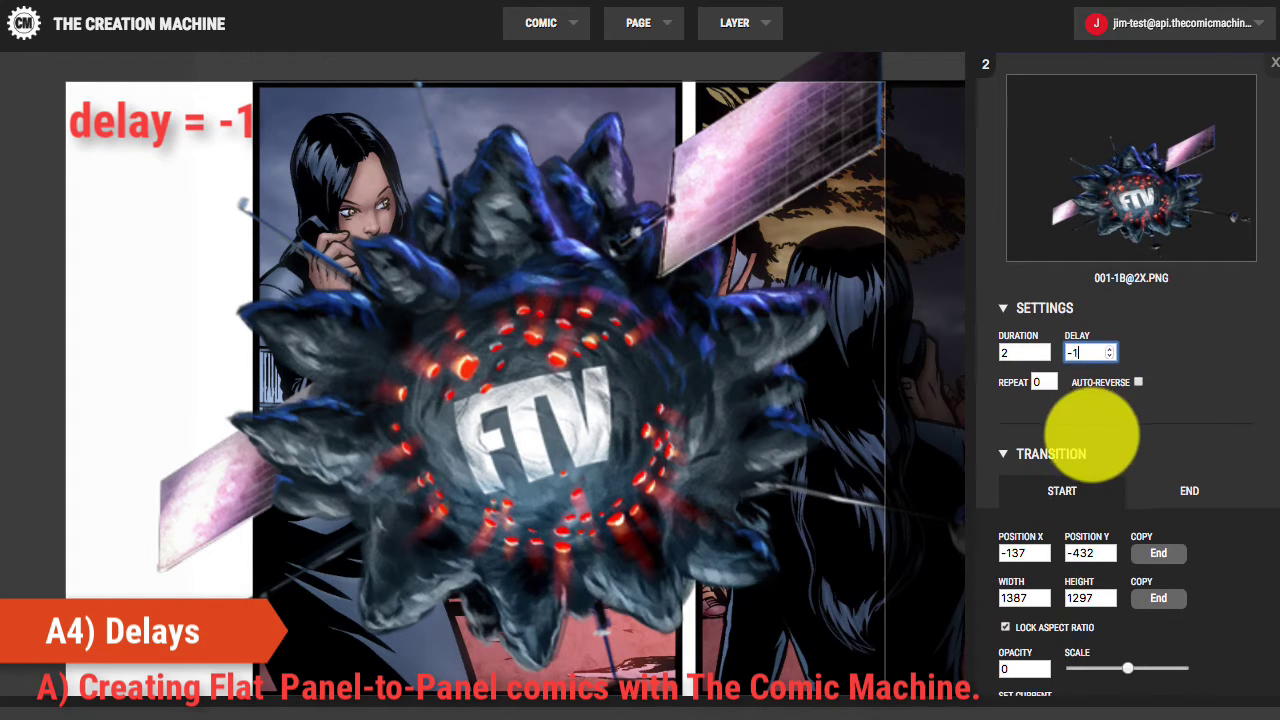
pyautogui.scroll(-5, 1094, 428)
pyautogui.scroll(3, 1092, 440)
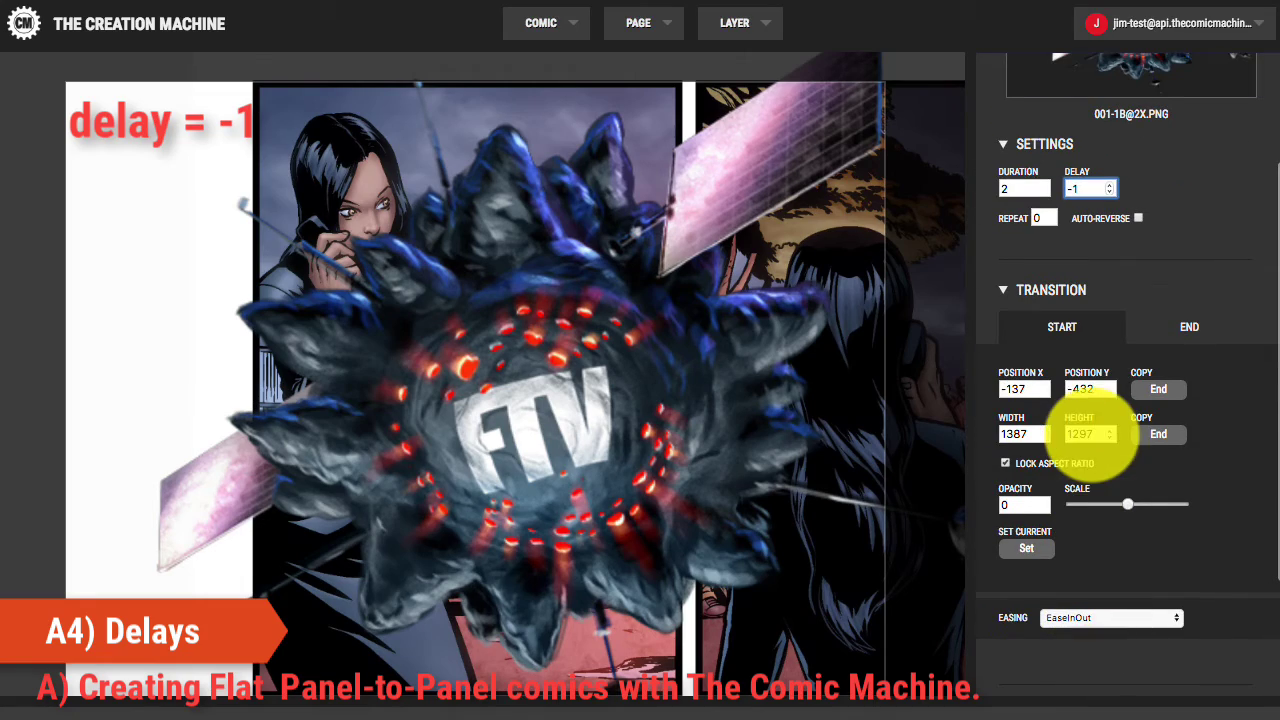
# Preview the page to examine the animation with the -1 delay.
pyautogui.click(670, 24)
pyautogui.click(657, 90)
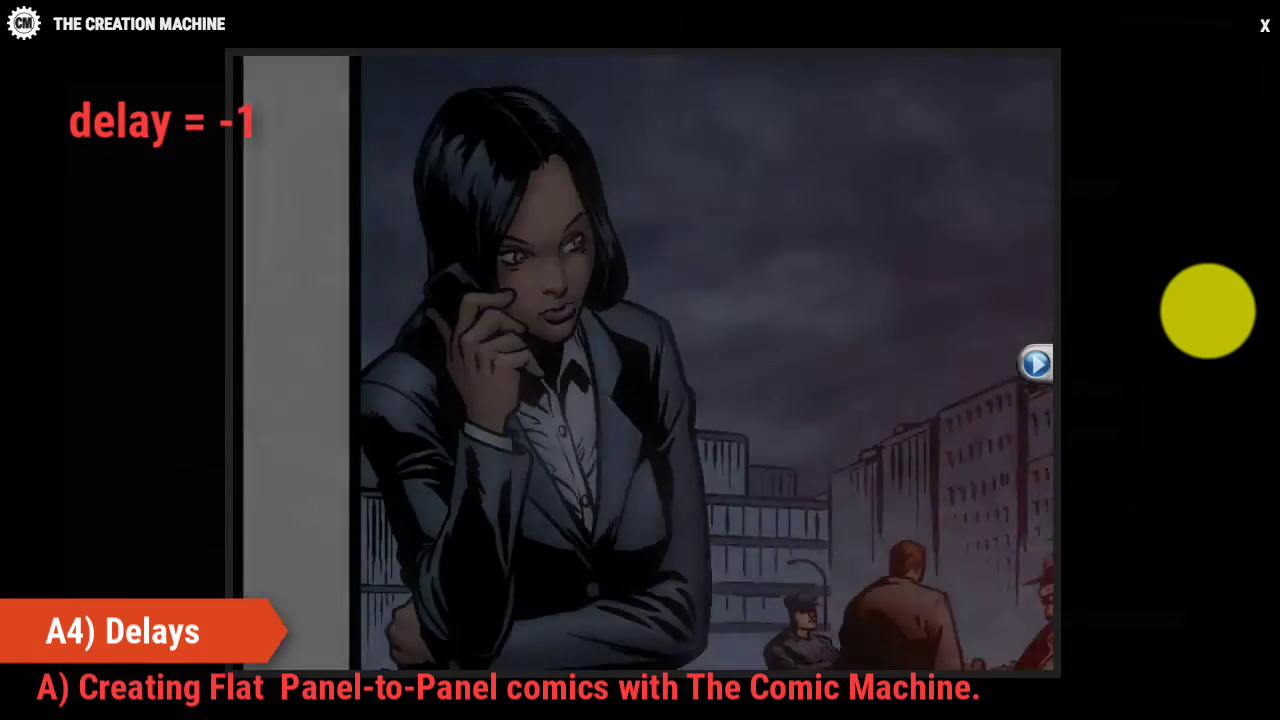